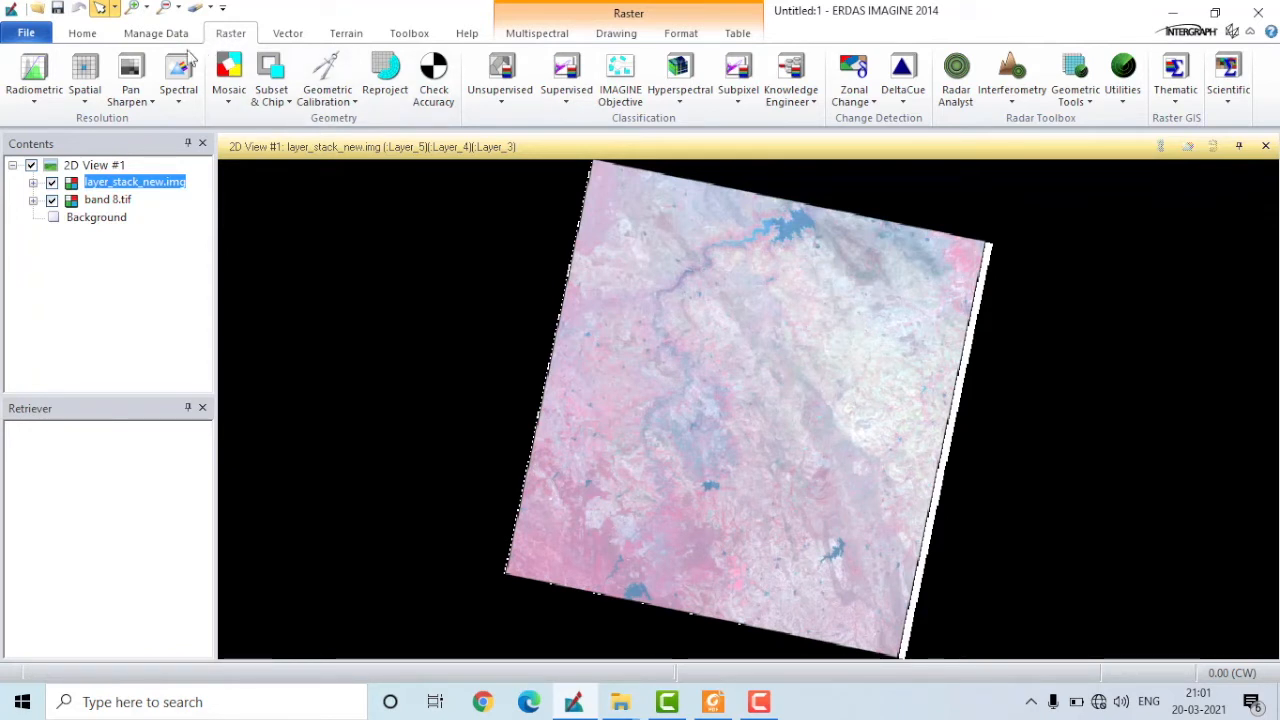
- Start a Resolution Merge and set Band 8.tif from the level 1 folder as the high resolution input file
click(148, 104)
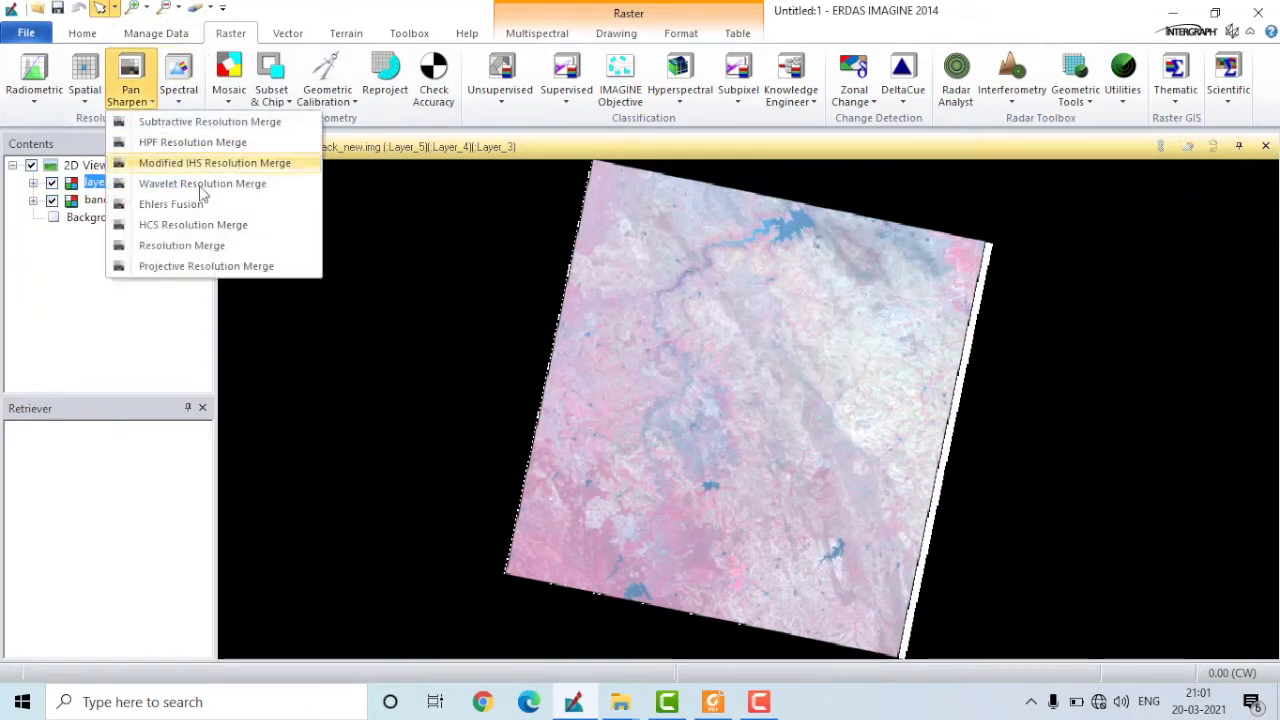
click(224, 249)
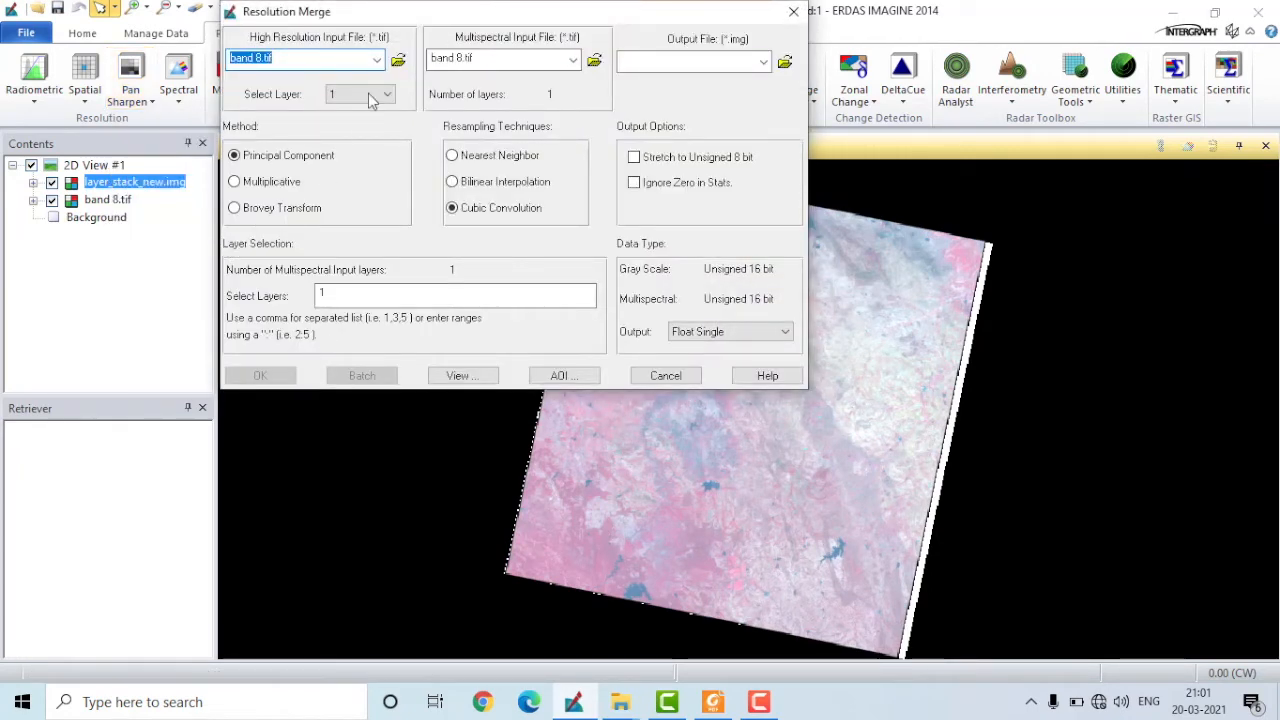
drag(380, 14, 378, 148)
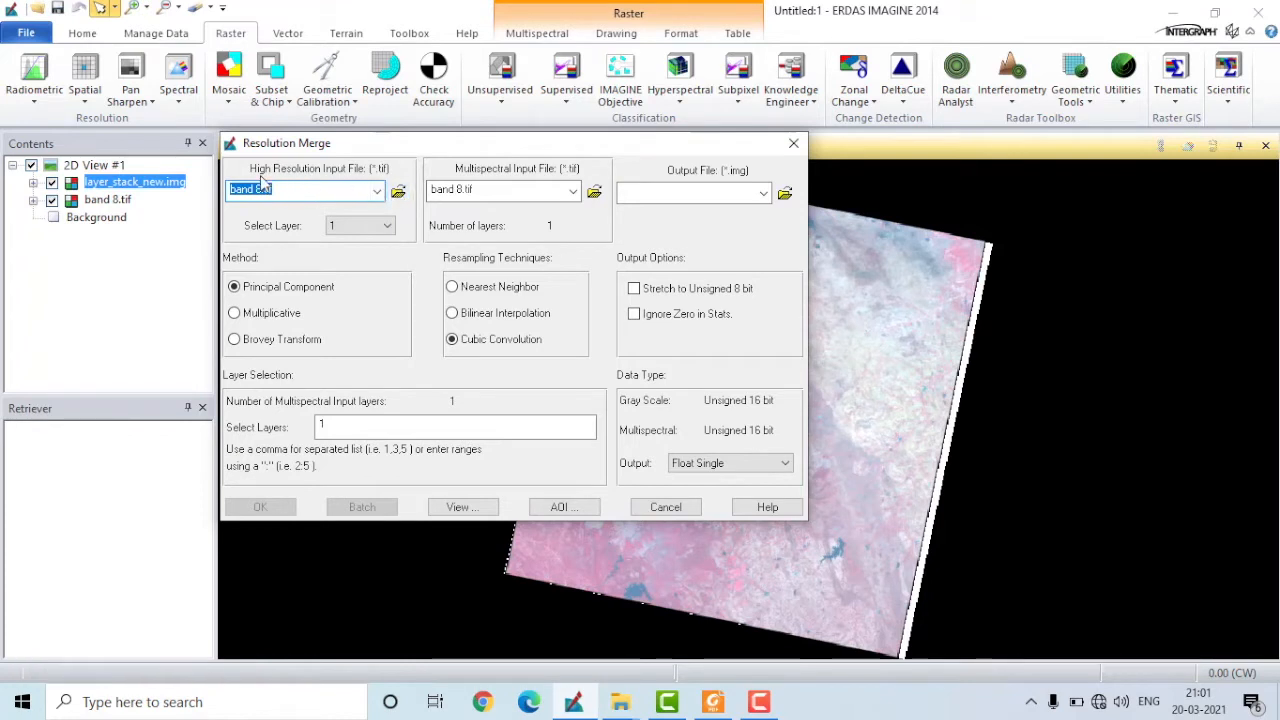
click(399, 193)
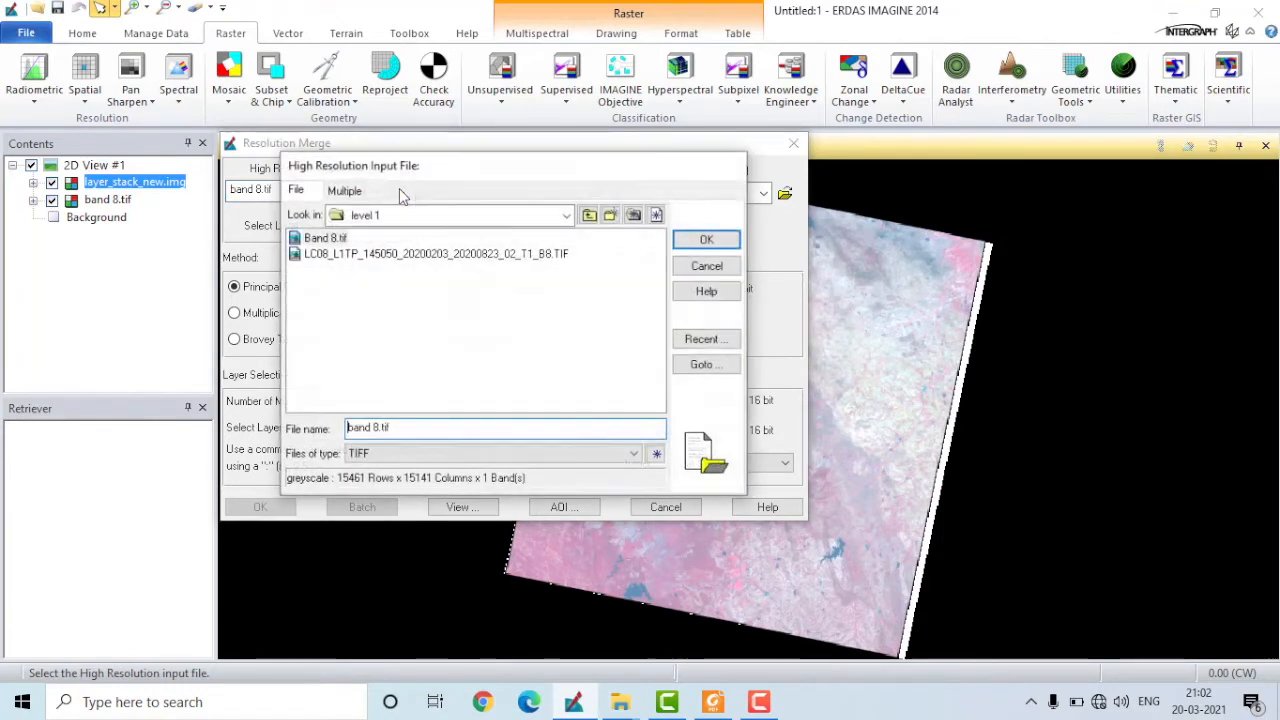
click(326, 239)
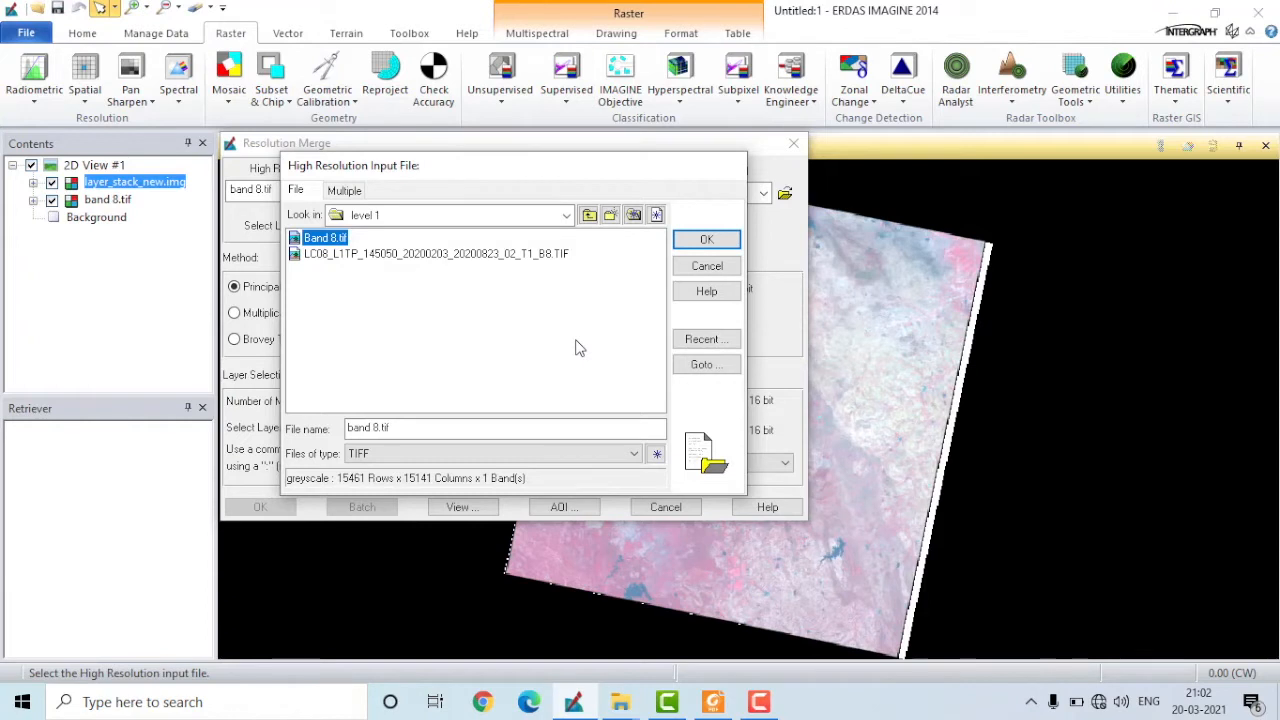
key(Return)
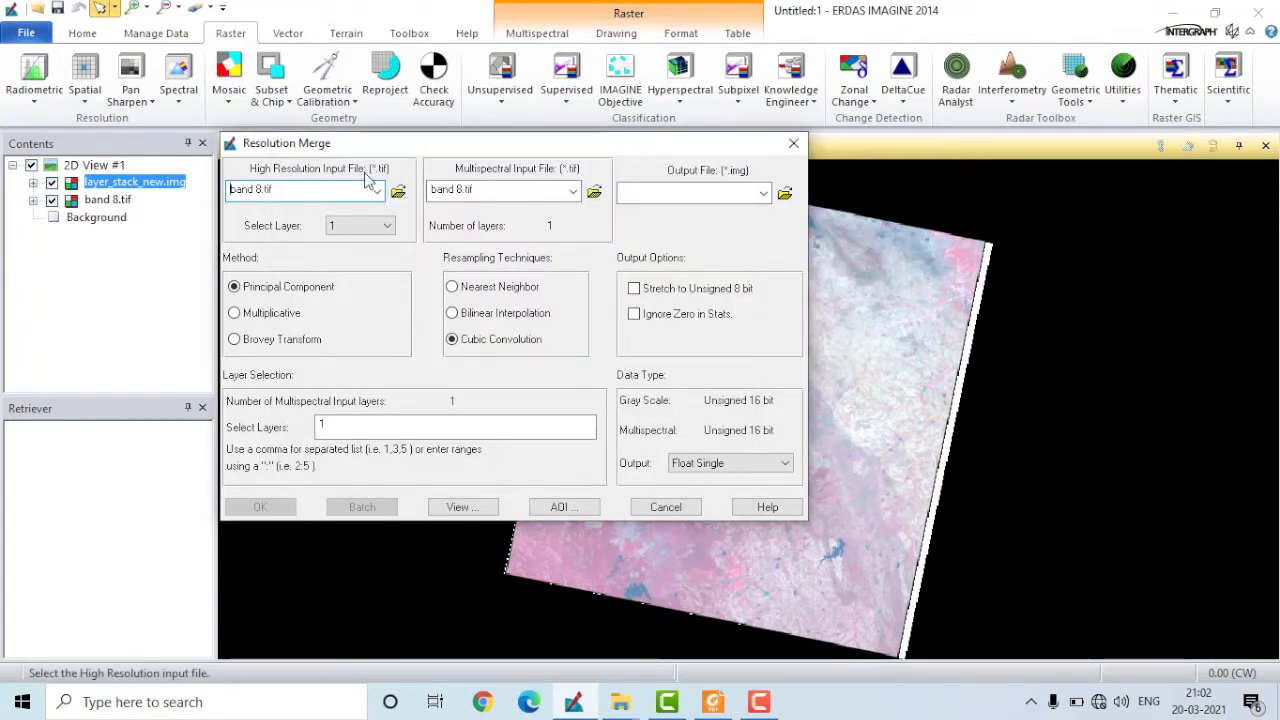
- Set layer_stack_new.img from the feb 2020 folder as the multispectral input file
click(594, 192)
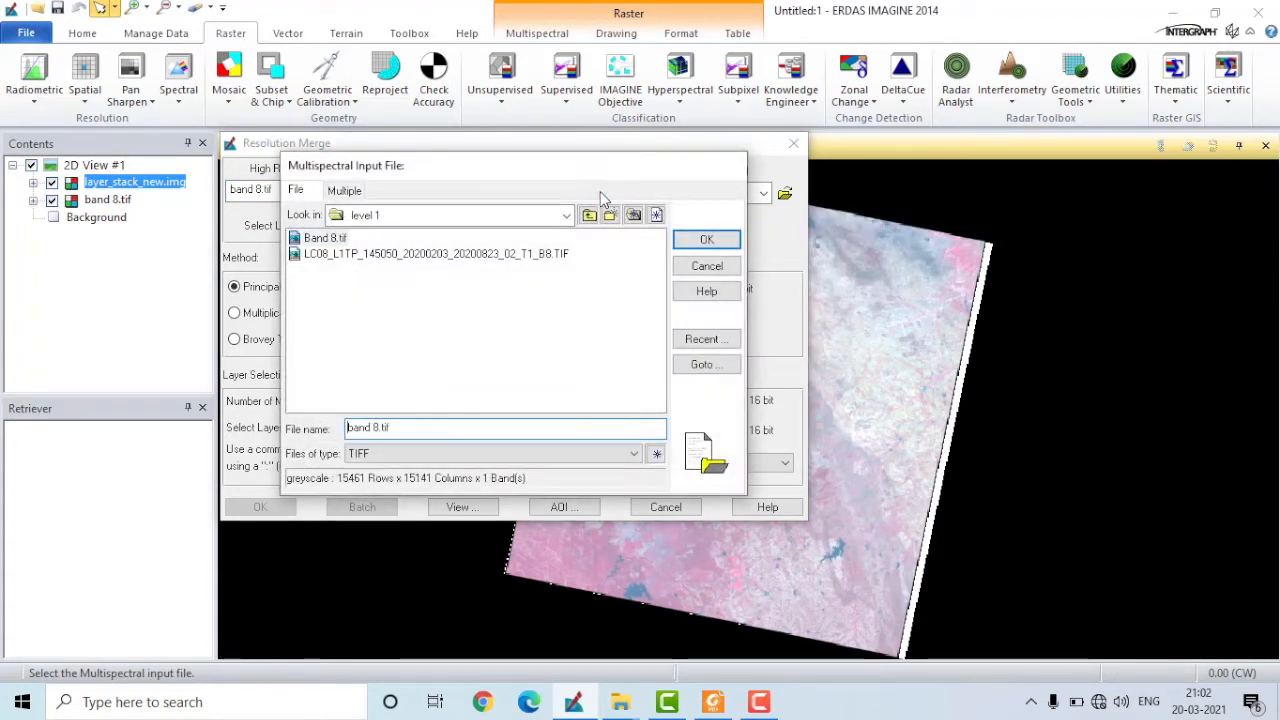
click(589, 215)
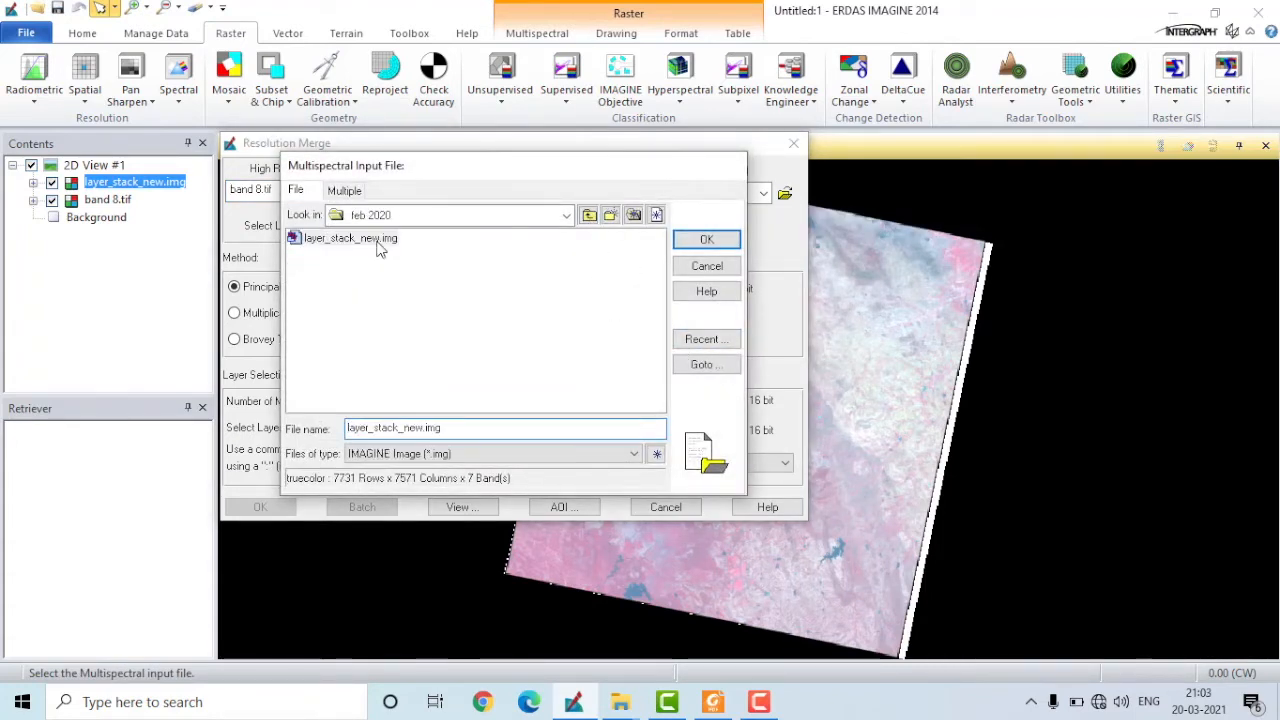
click(372, 247)
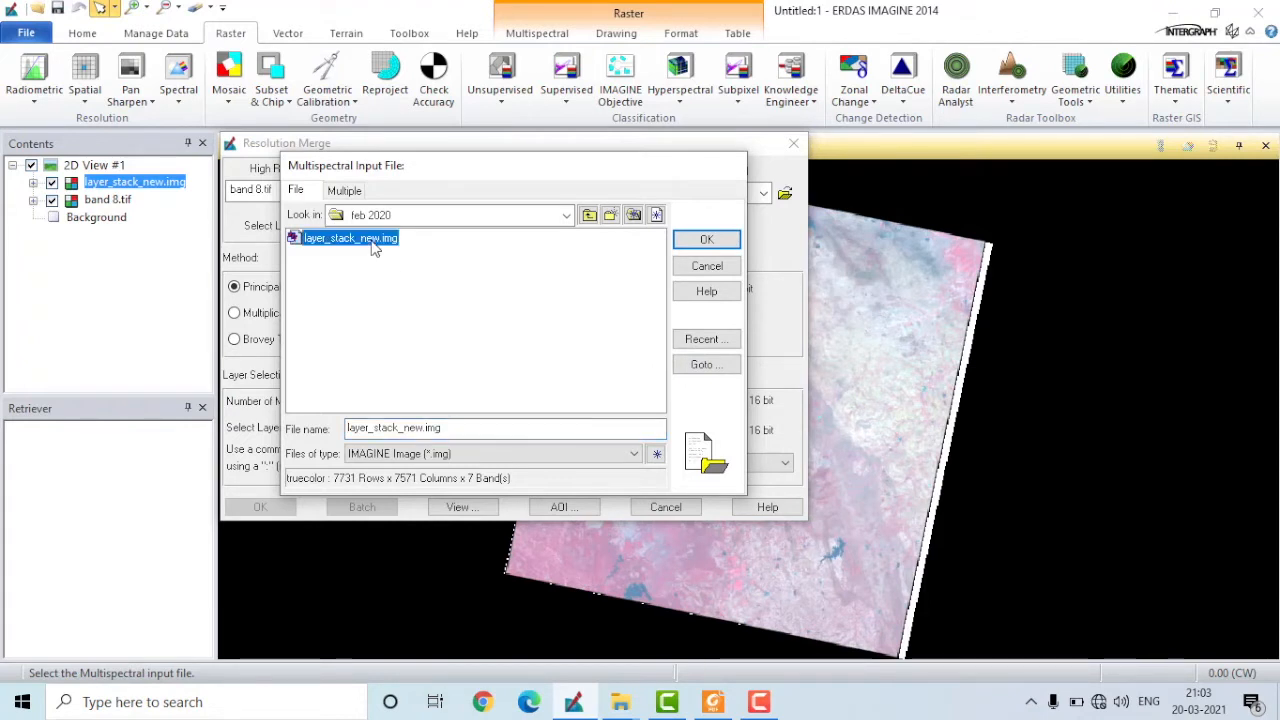
click(700, 240)
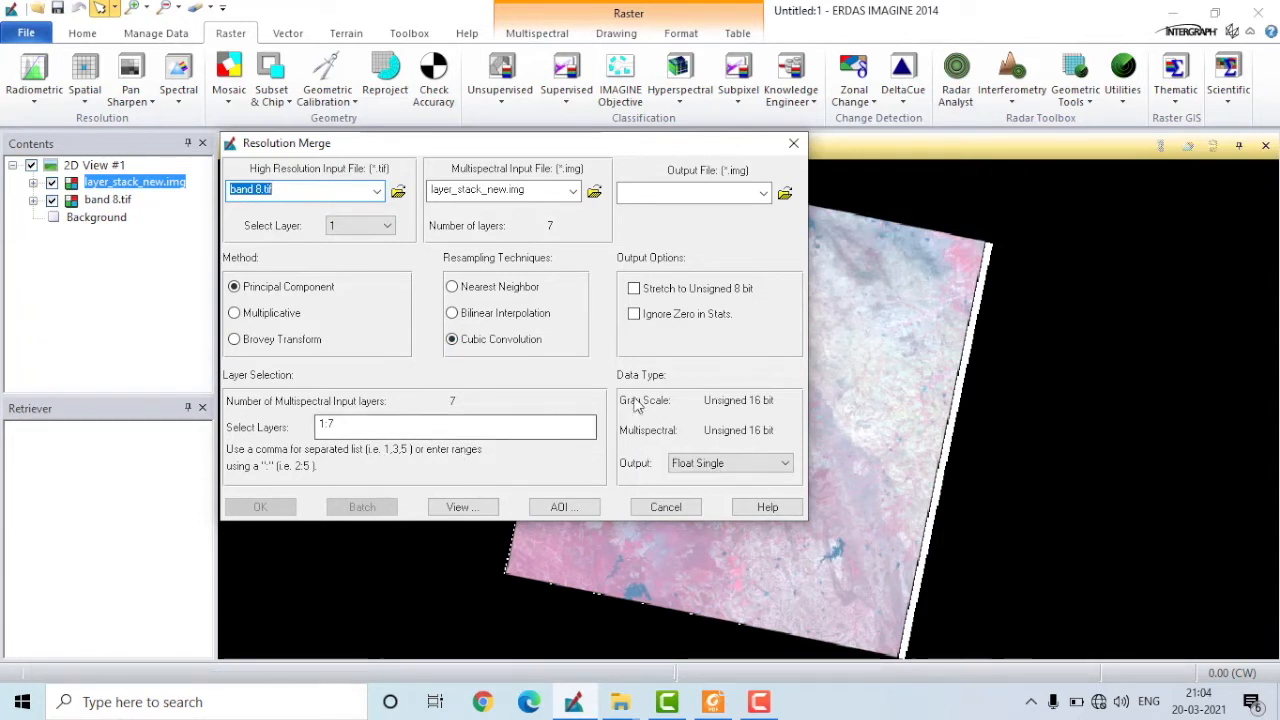
- Choose Float Single as the output data type and name the output file Resolution_Merge in the feb 2020 folder
click(698, 470)
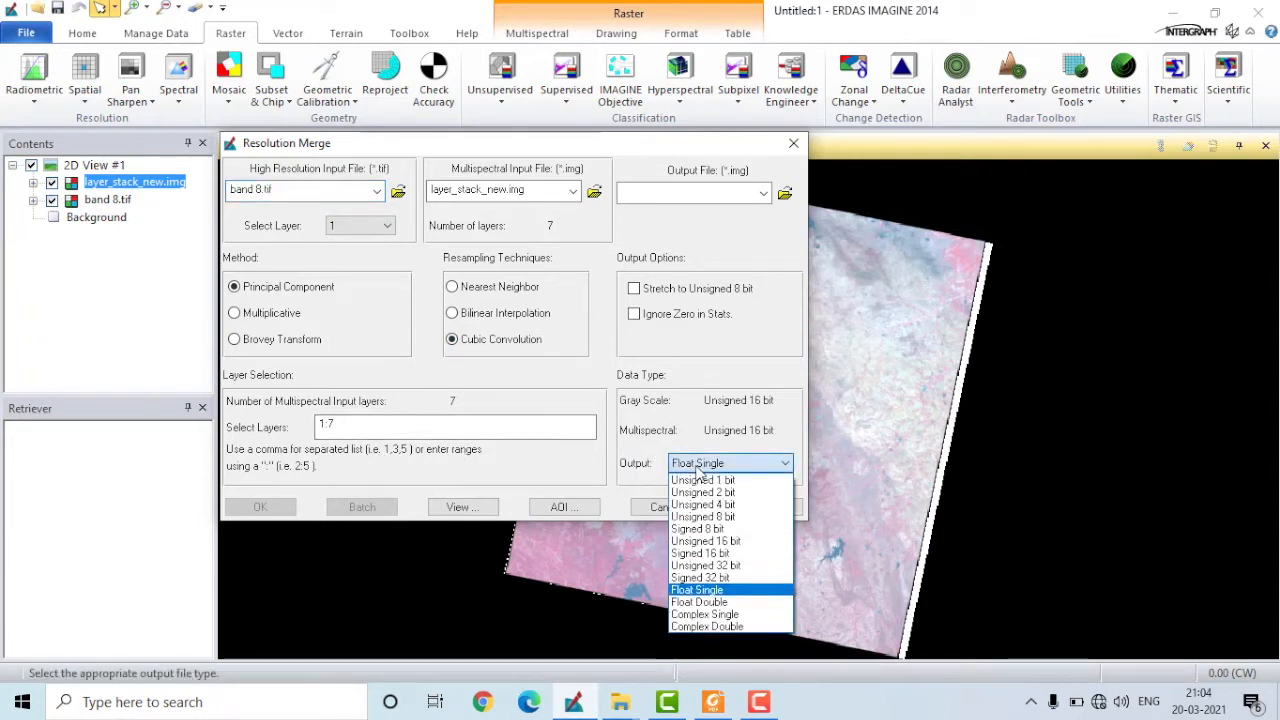
click(727, 591)
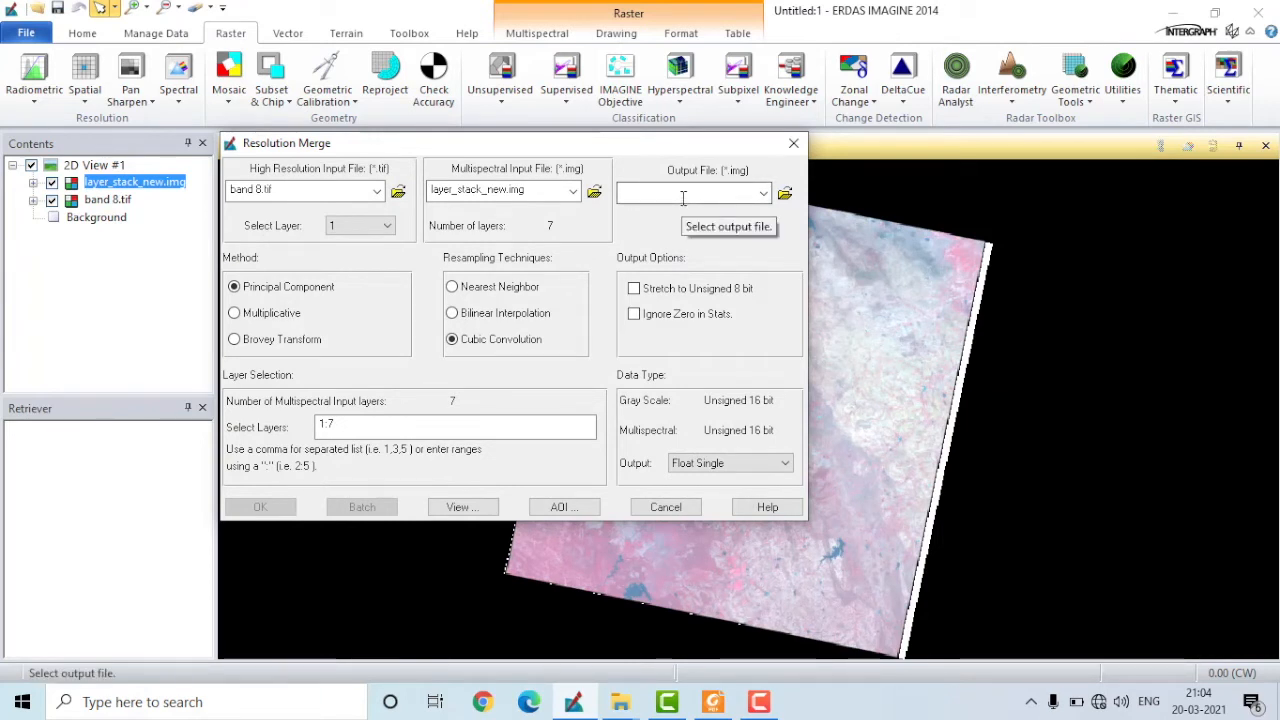
click(784, 196)
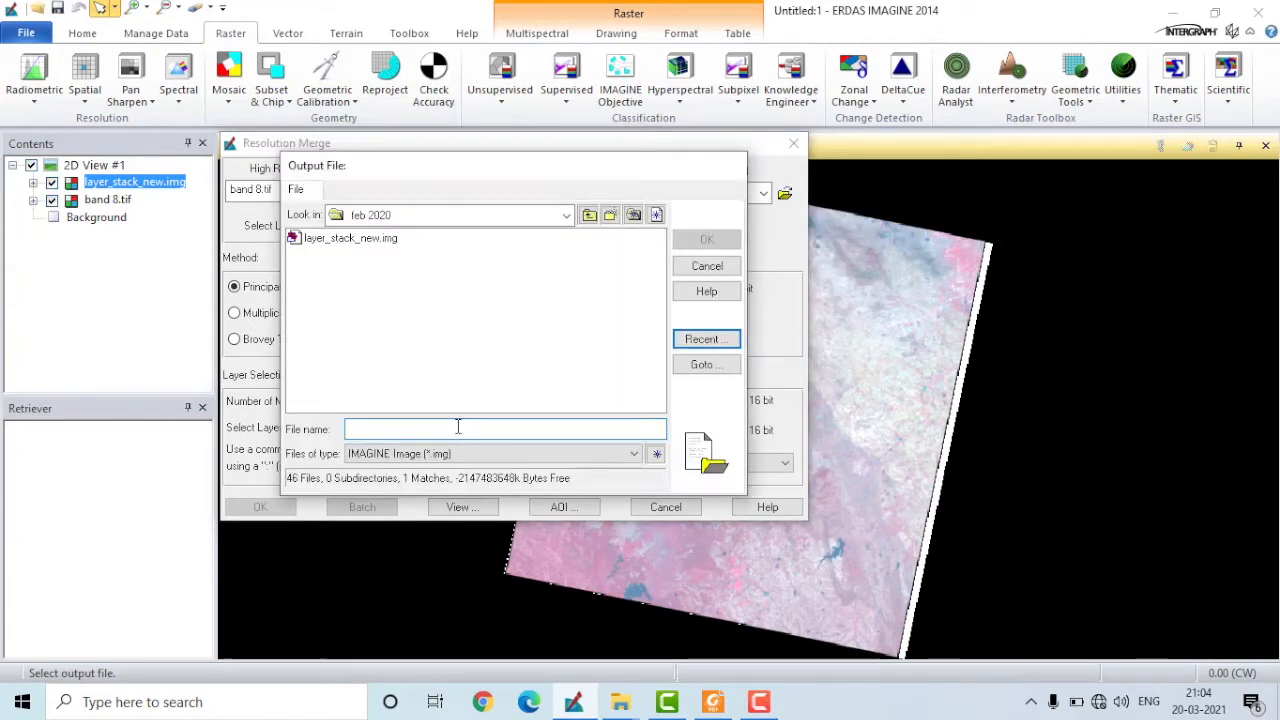
text(Resolution_Merge)
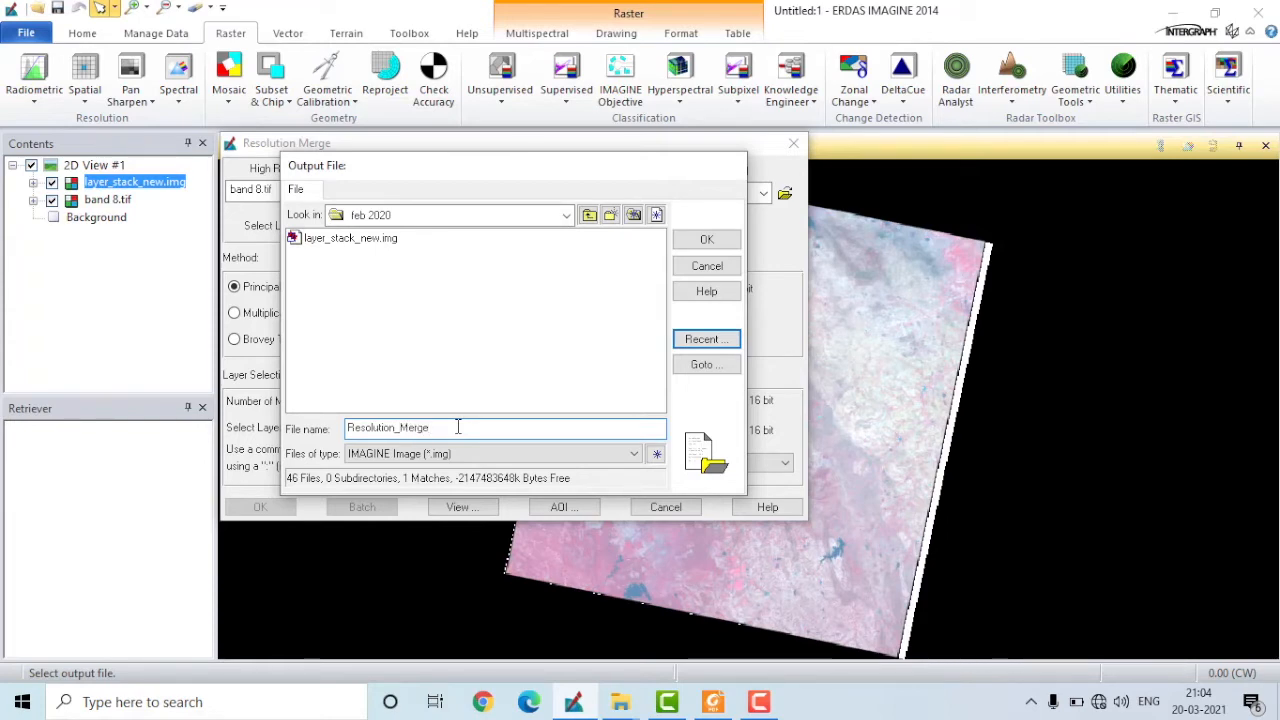
key(Return)
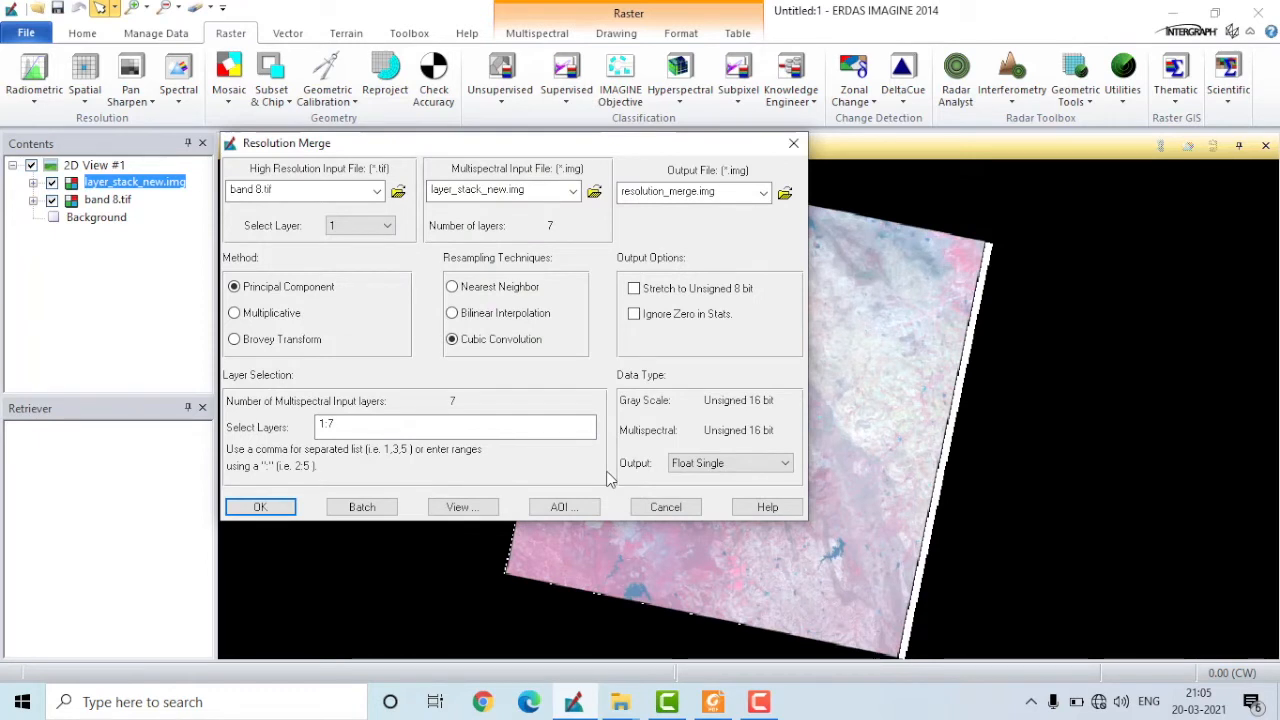
click(563, 508)
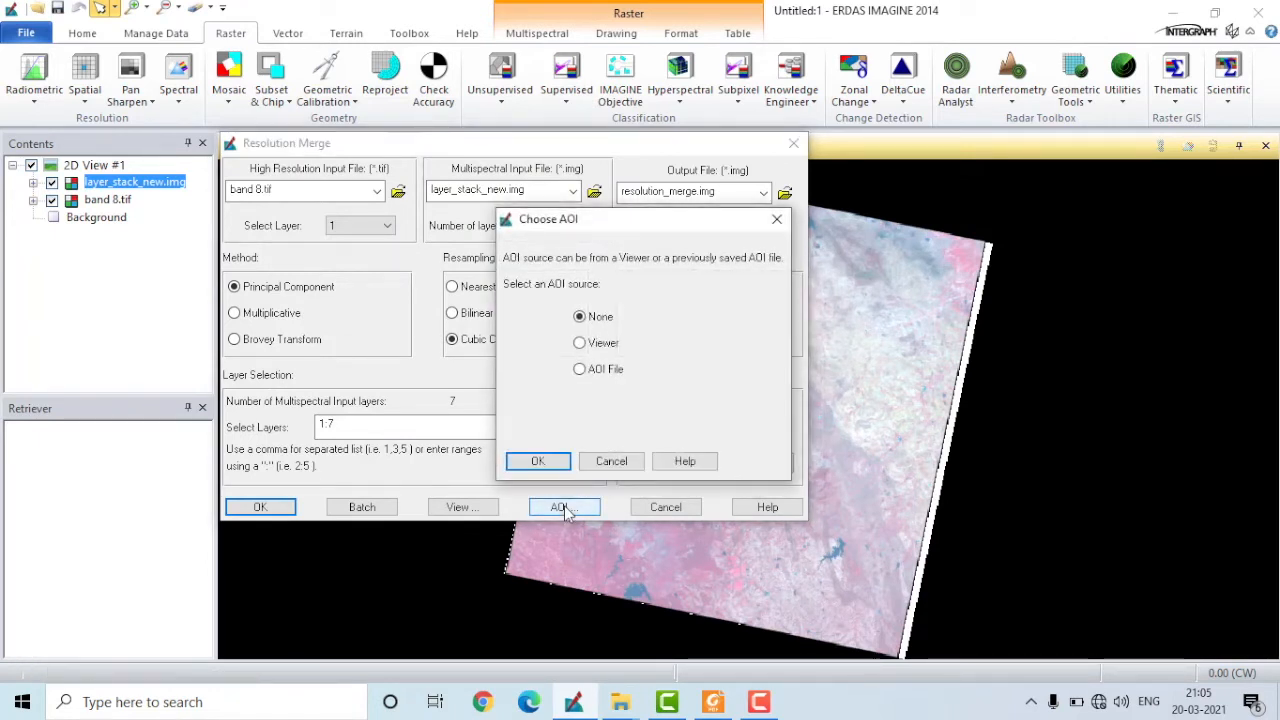
click(580, 370)
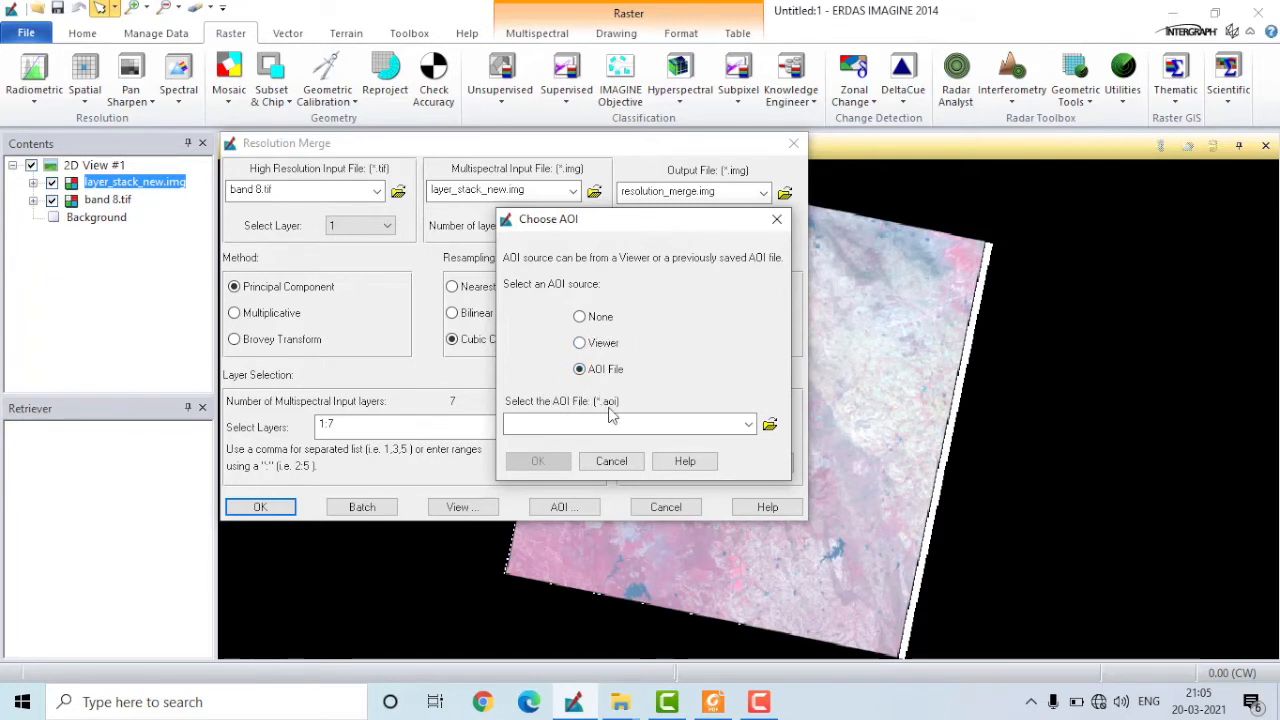
click(613, 461)
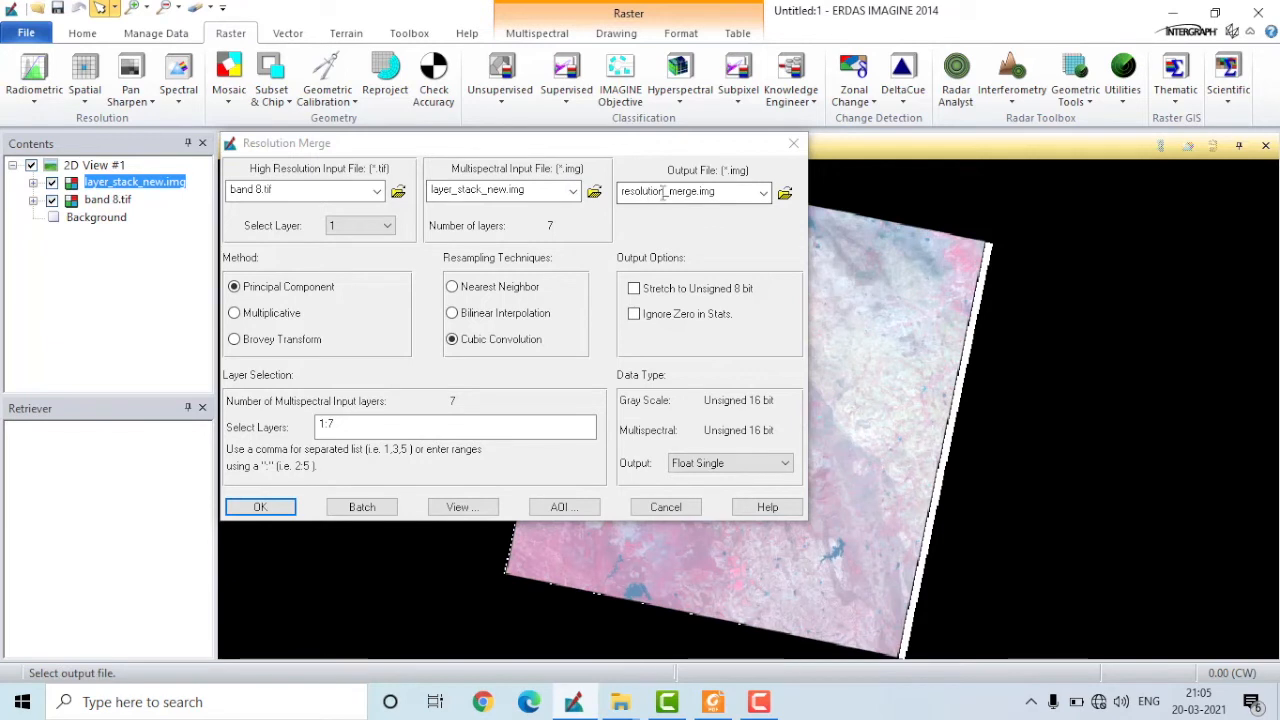
- Run the resolution merge with the Principal Component method and Cubic Convolution resampling, and close the process list when it is done
click(262, 508)
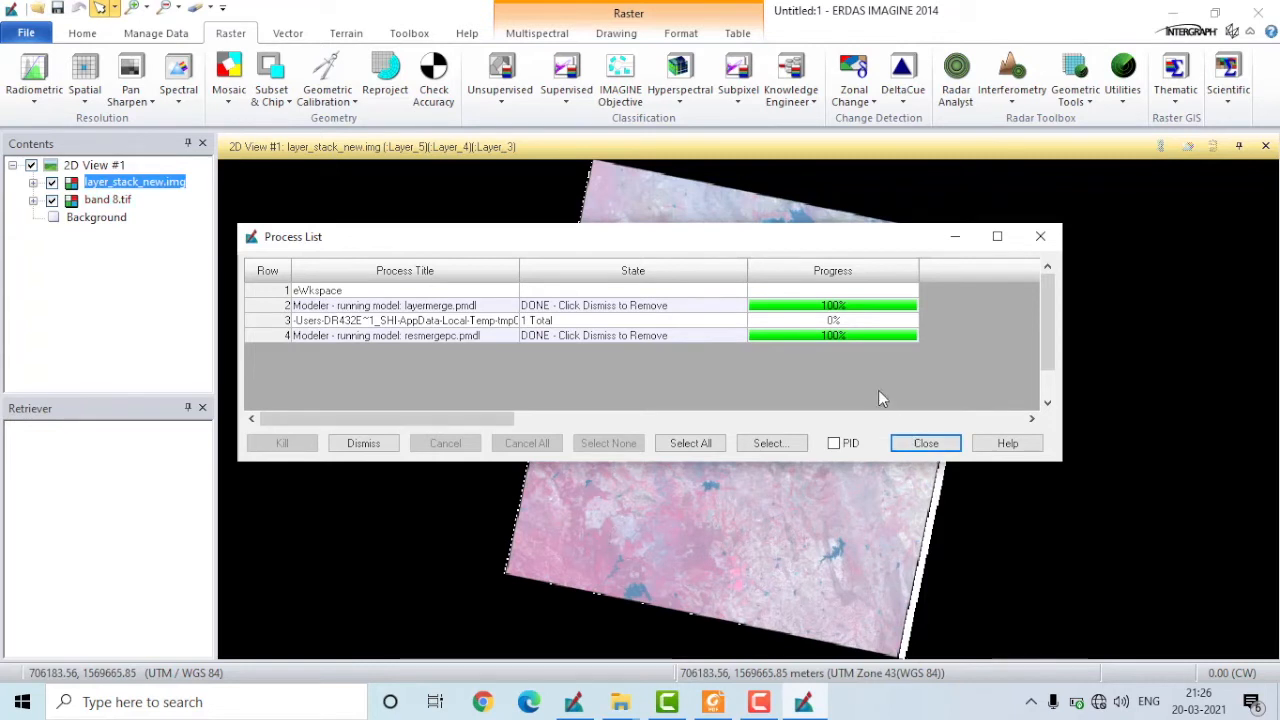
click(909, 441)
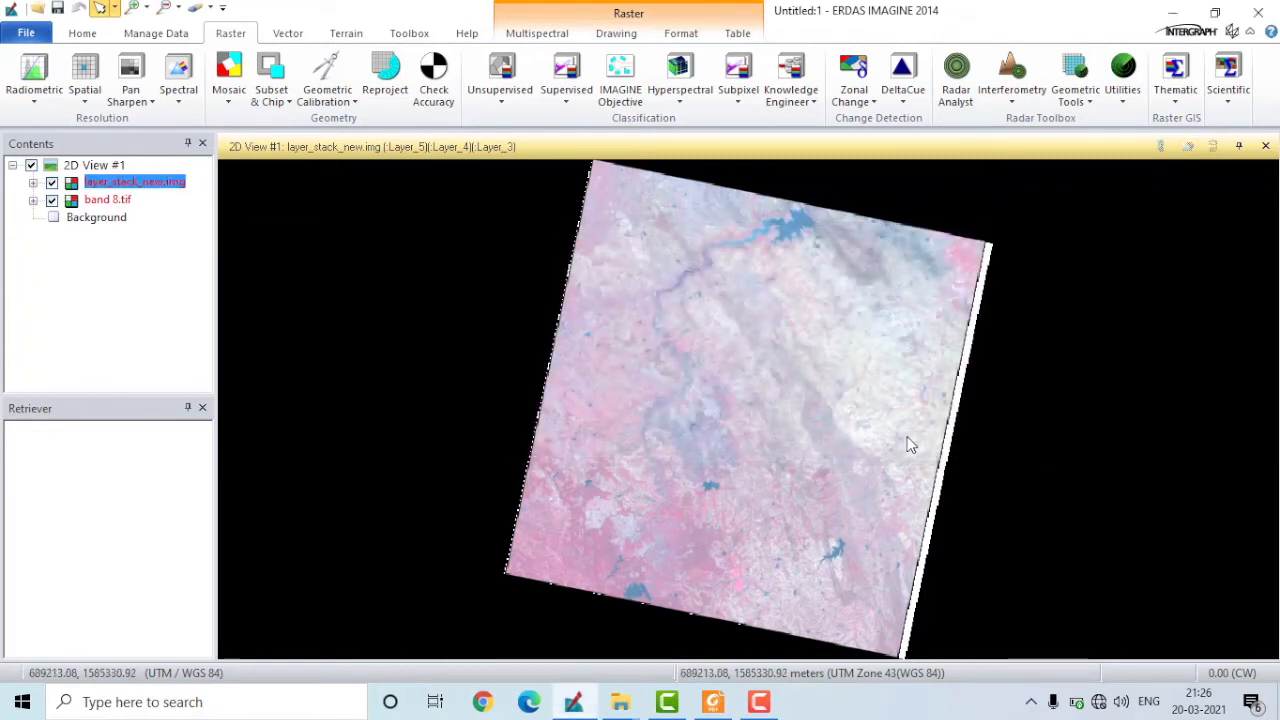
- Add the merged image resolution_merge.img from the feb 2020 folder to the 2D view
click(37, 9)
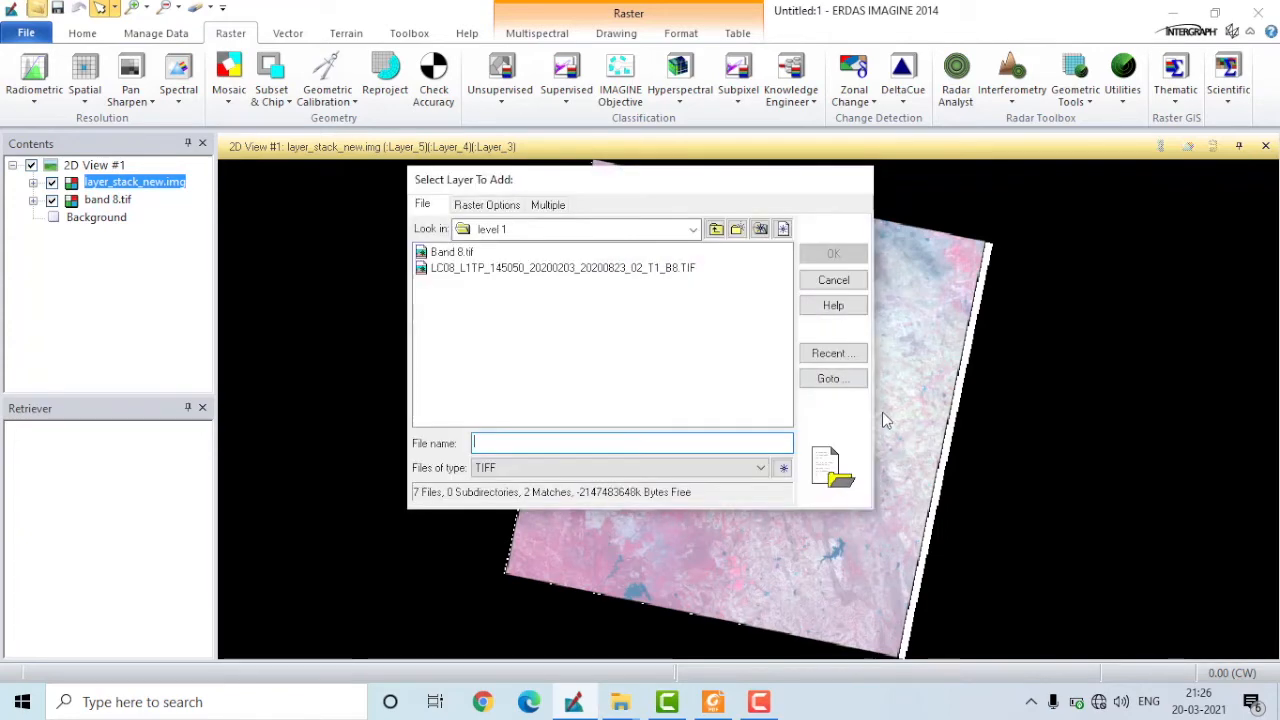
click(835, 355)
double_click(706, 292)
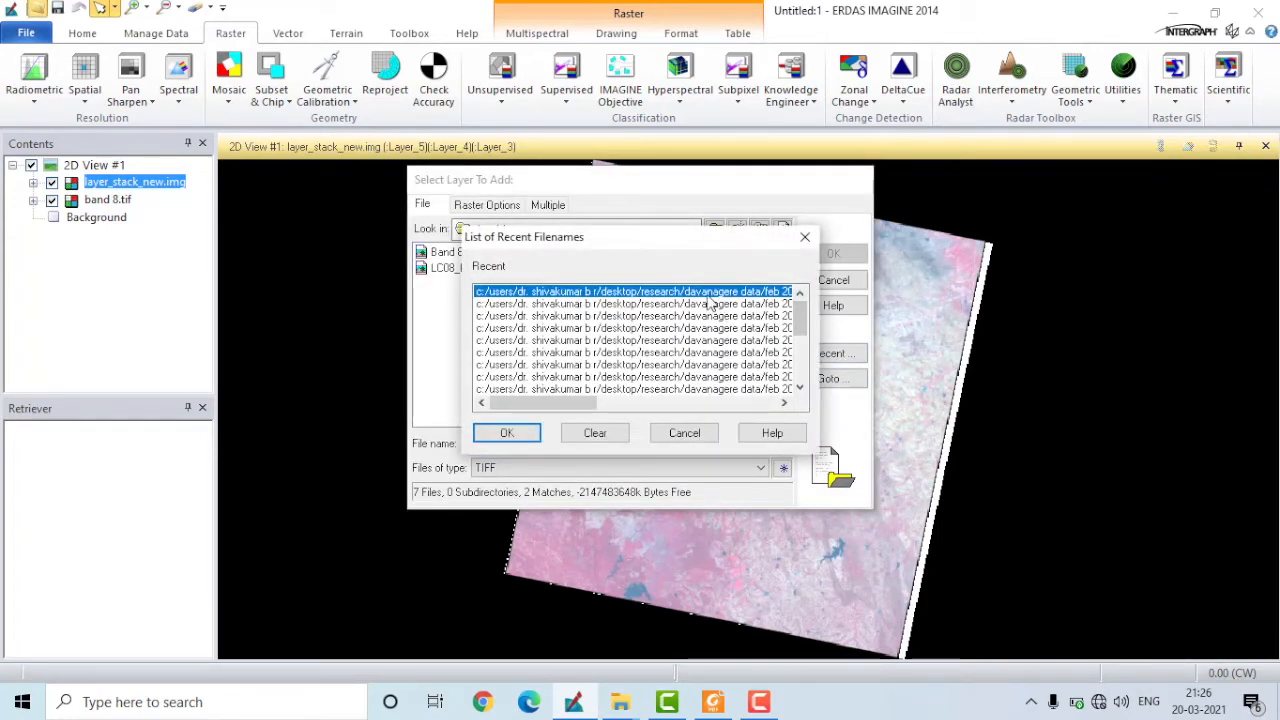
double_click(507, 270)
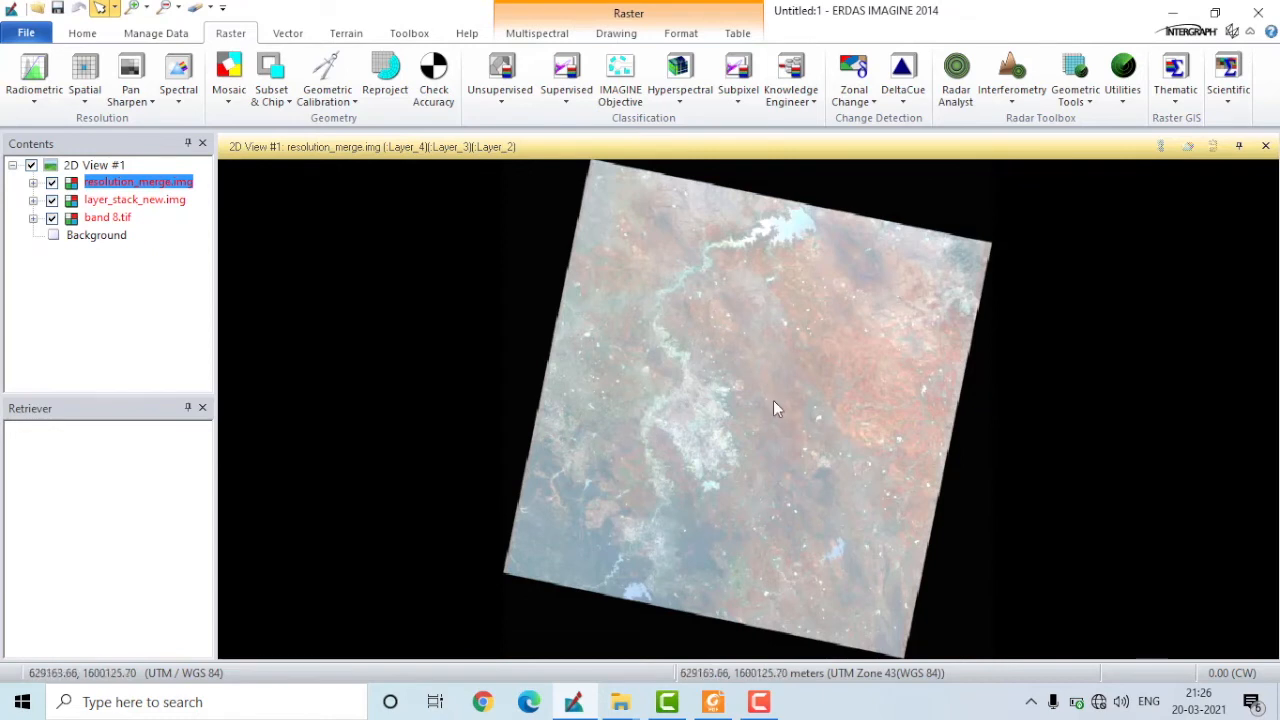
- Set the merged image's sensor to Landsat 8 MS and its band combination to red Layer_5, green Layer_4 and blue Layer_3
click(534, 36)
click(572, 57)
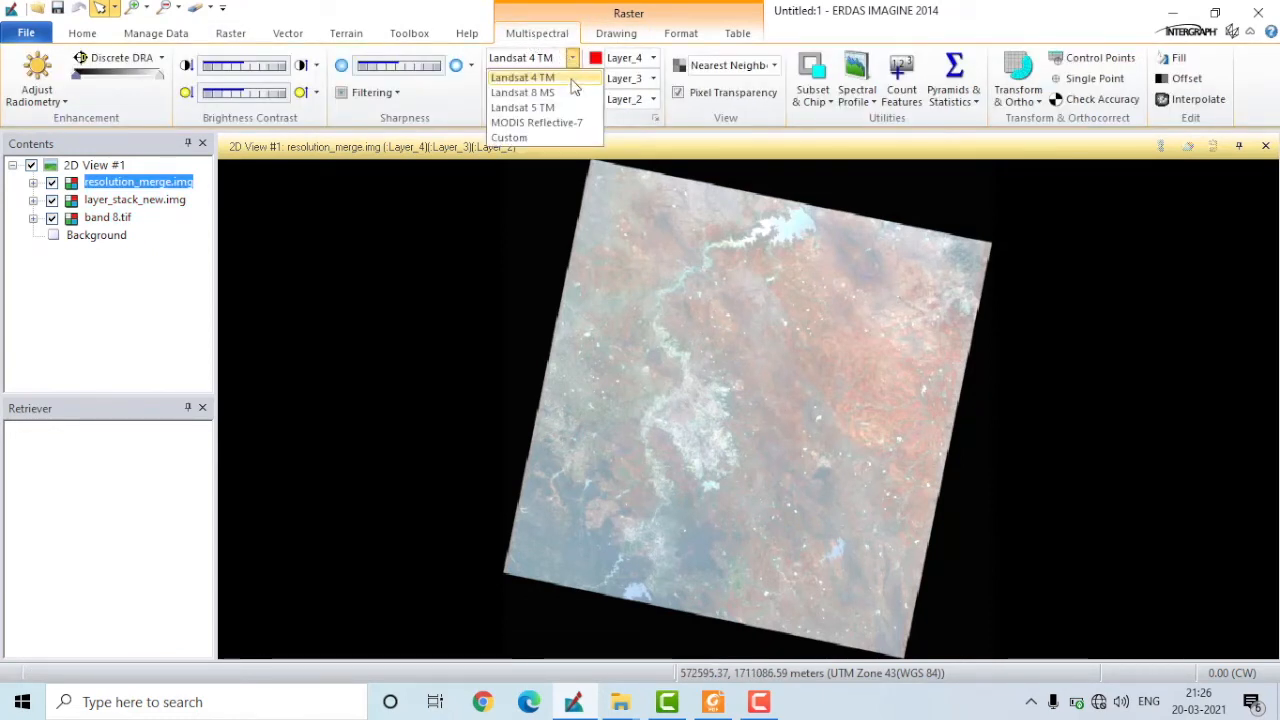
click(560, 95)
click(652, 57)
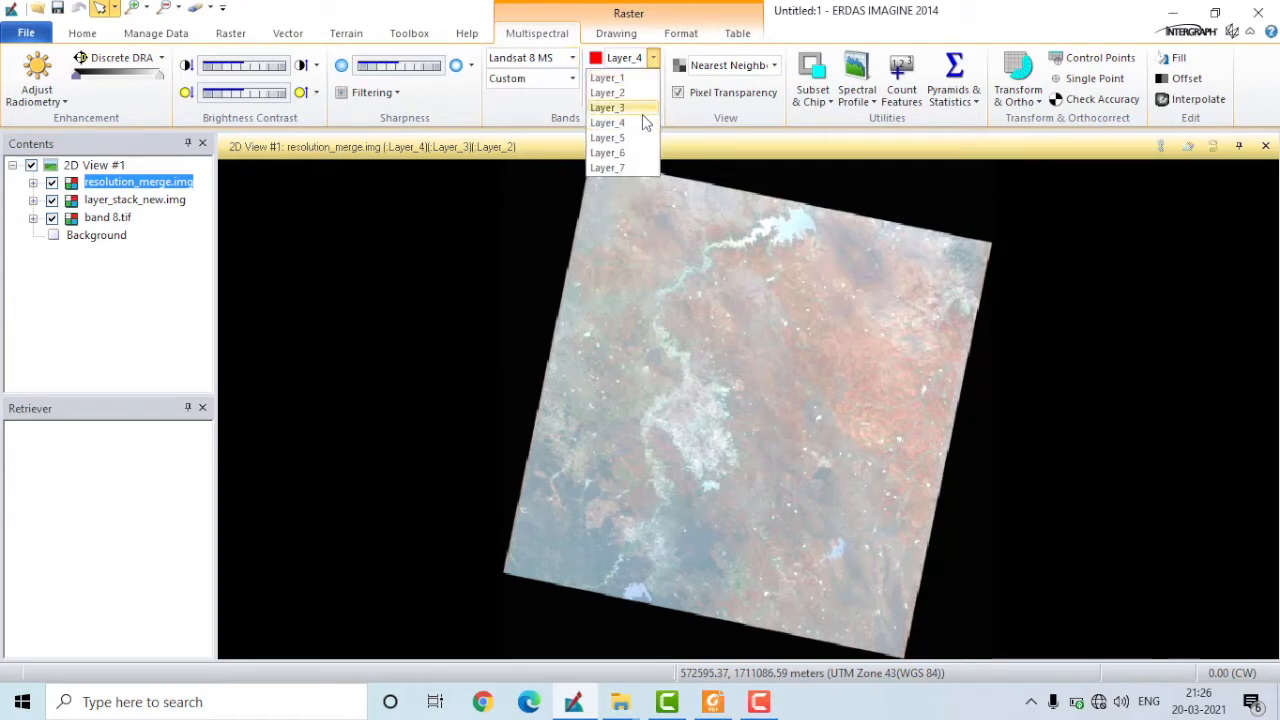
click(642, 138)
click(652, 78)
click(640, 143)
click(652, 99)
click(640, 150)
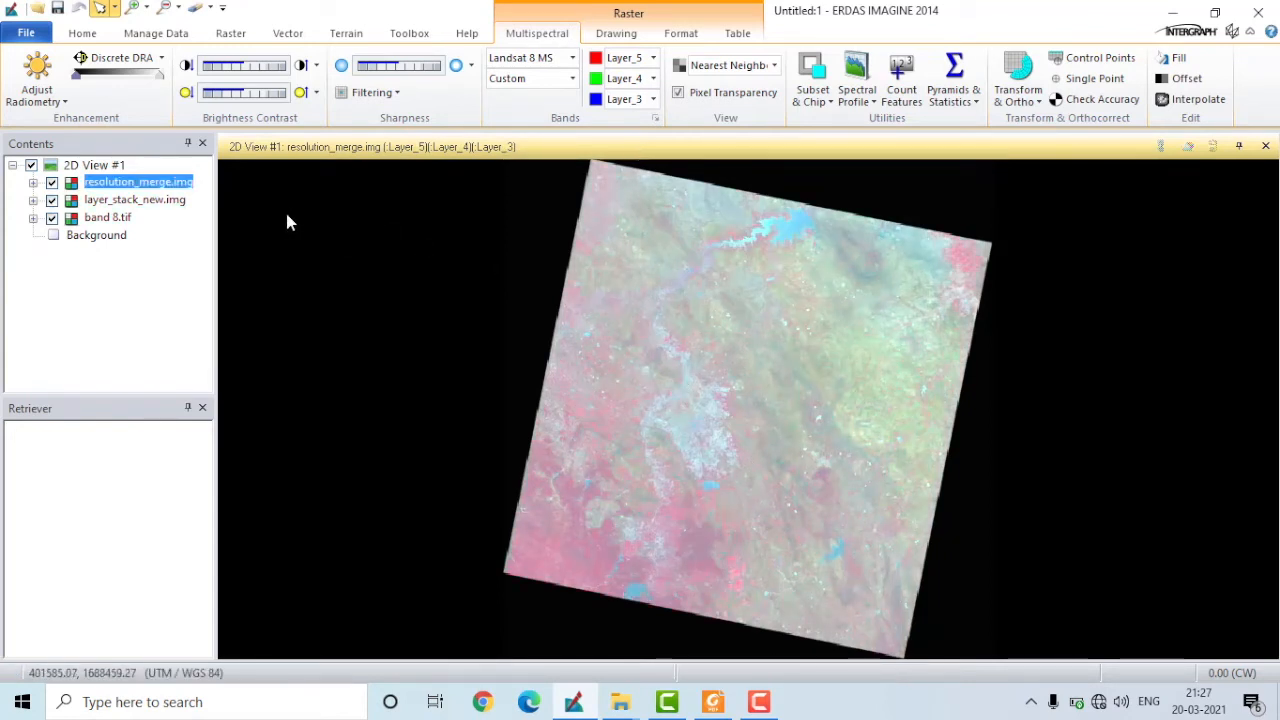
- Examine the metadata of resolution_merge.img, including its pixel size, and move the metadata window clear of the layer list
right_click(143, 186)
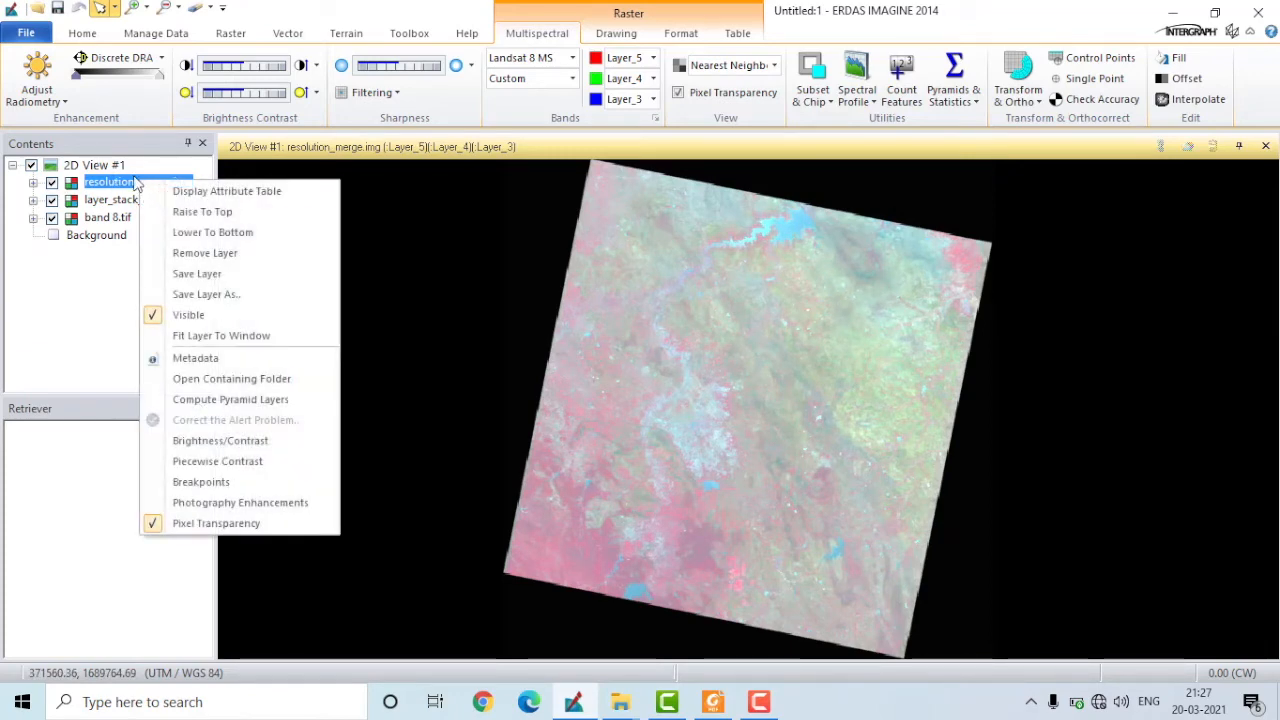
click(251, 360)
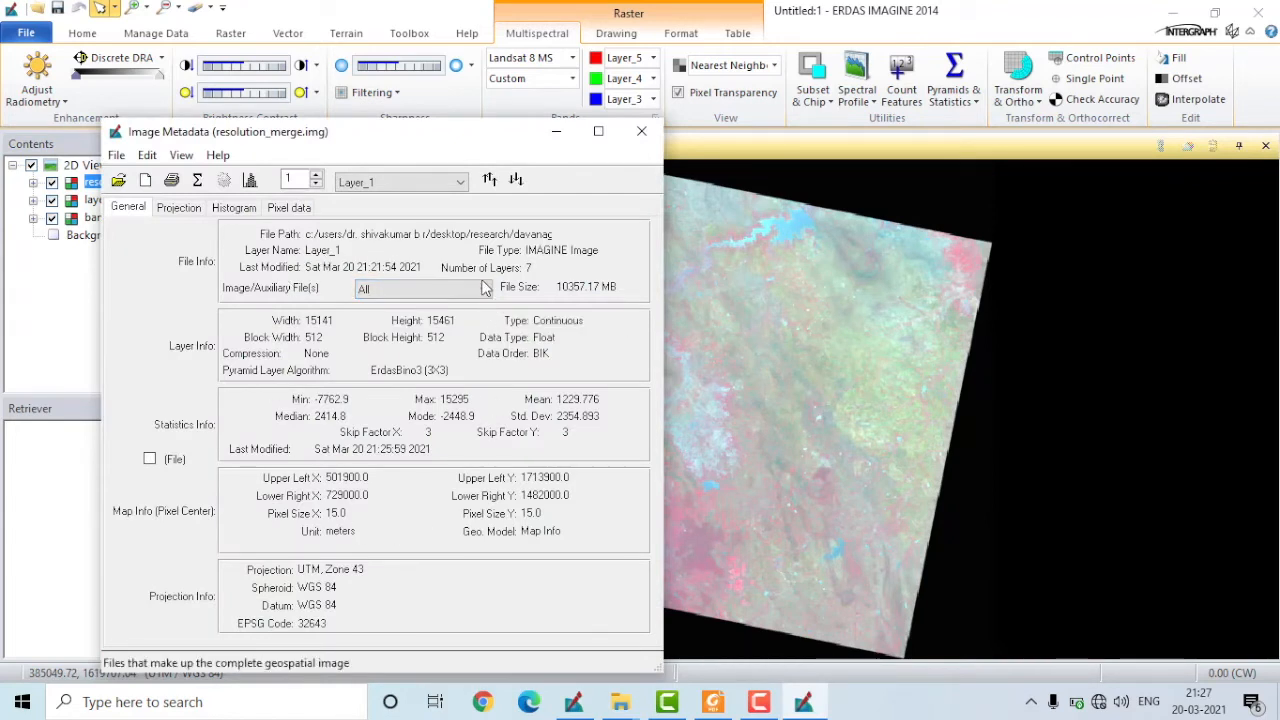
click(459, 182)
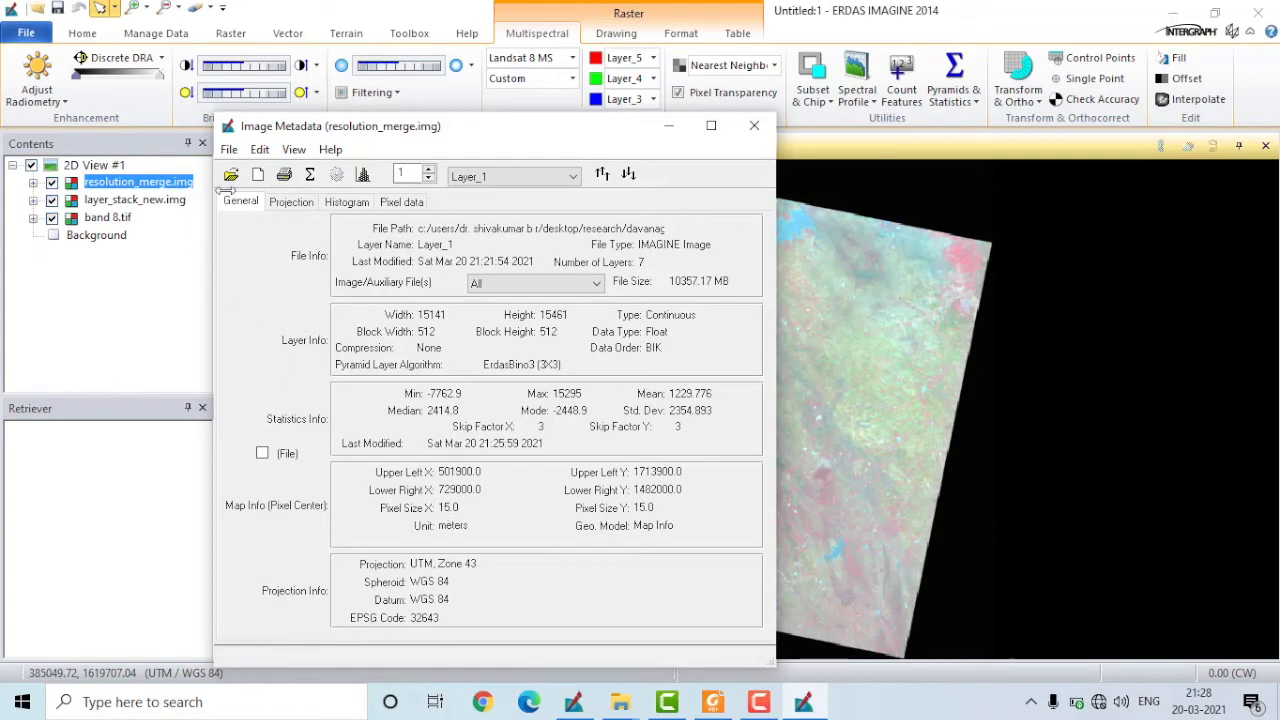
drag(339, 130, 781, 160)
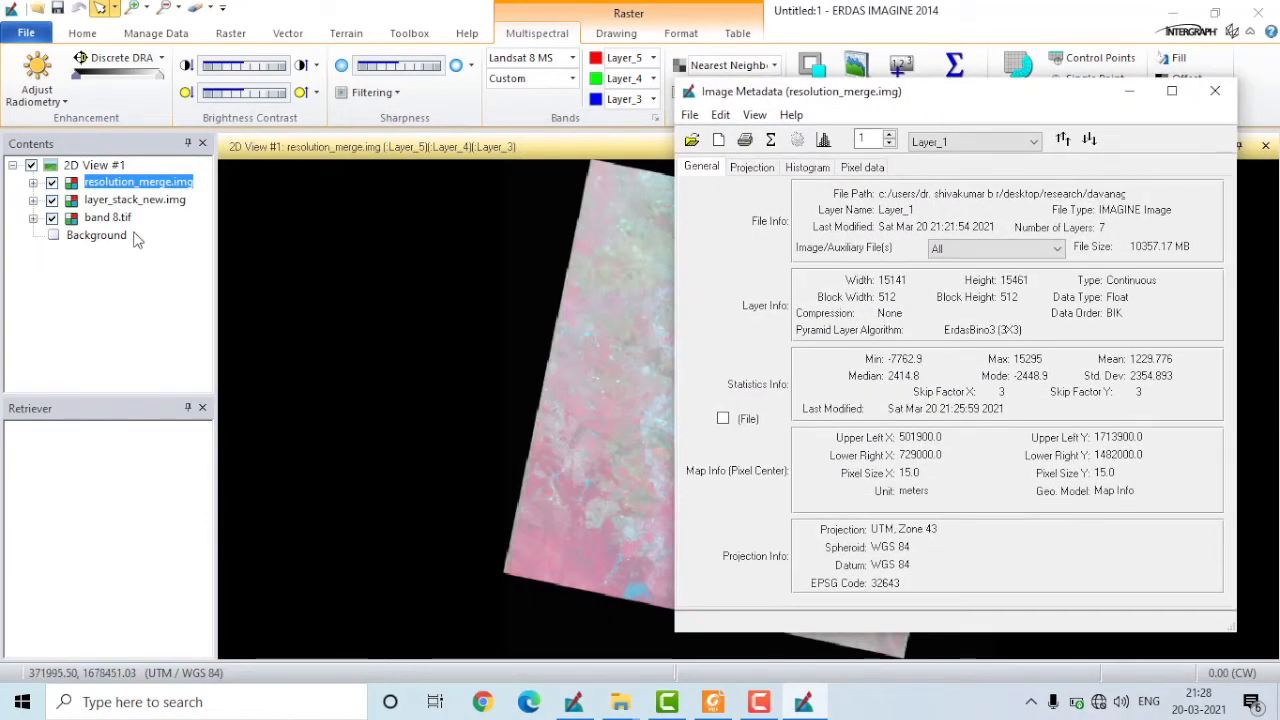
- Open the metadata of layer_stack_new.img to compare its pixel size with that of the merged image
click(121, 203)
click(121, 201)
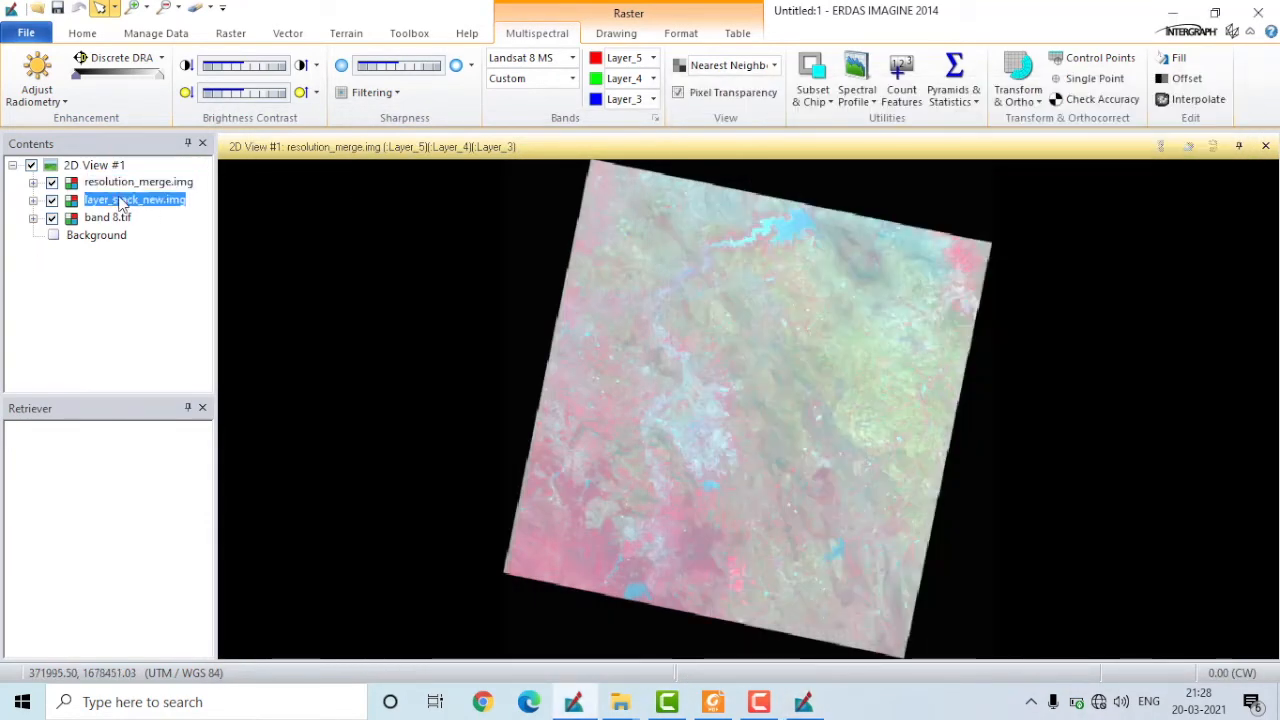
right_click(120, 199)
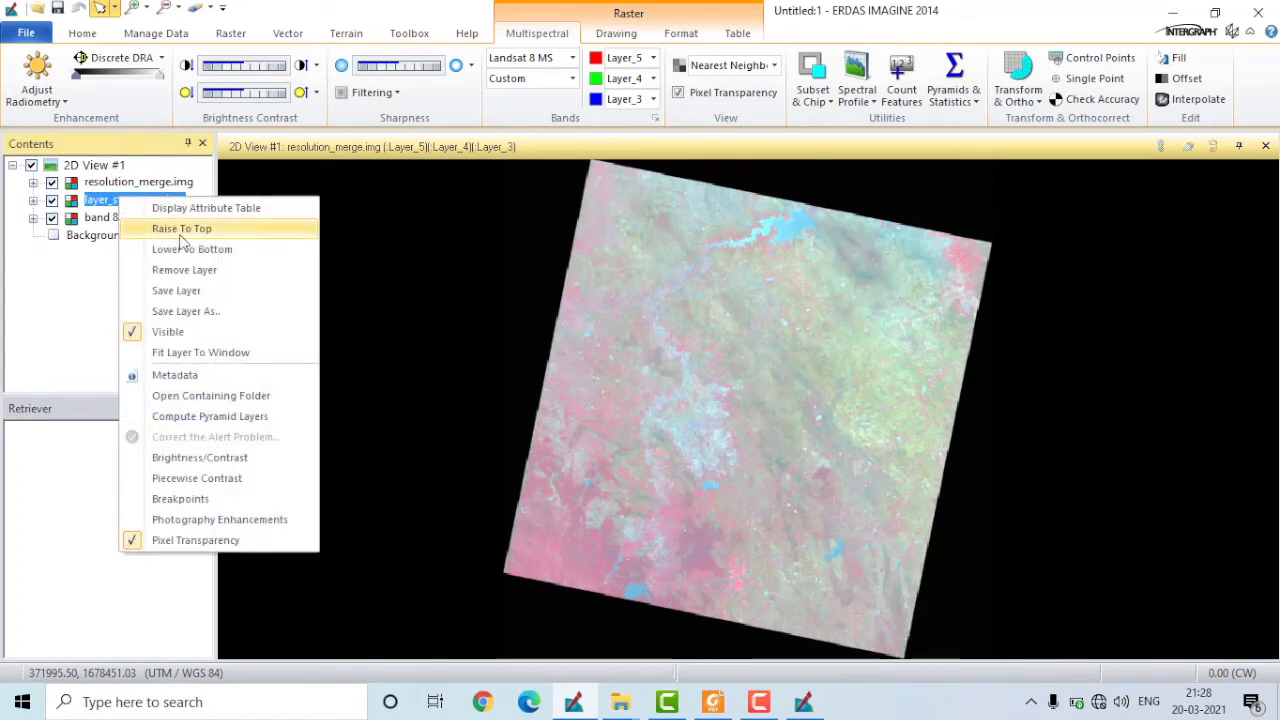
click(228, 378)
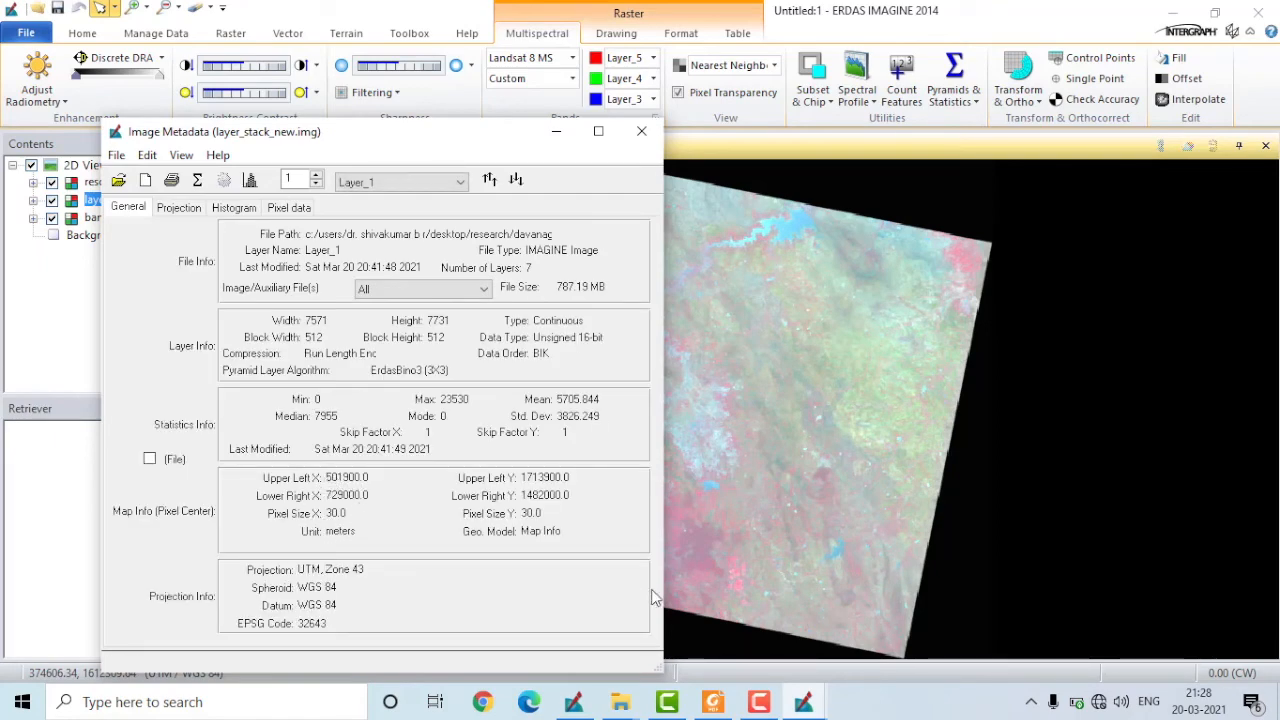
click(805, 704)
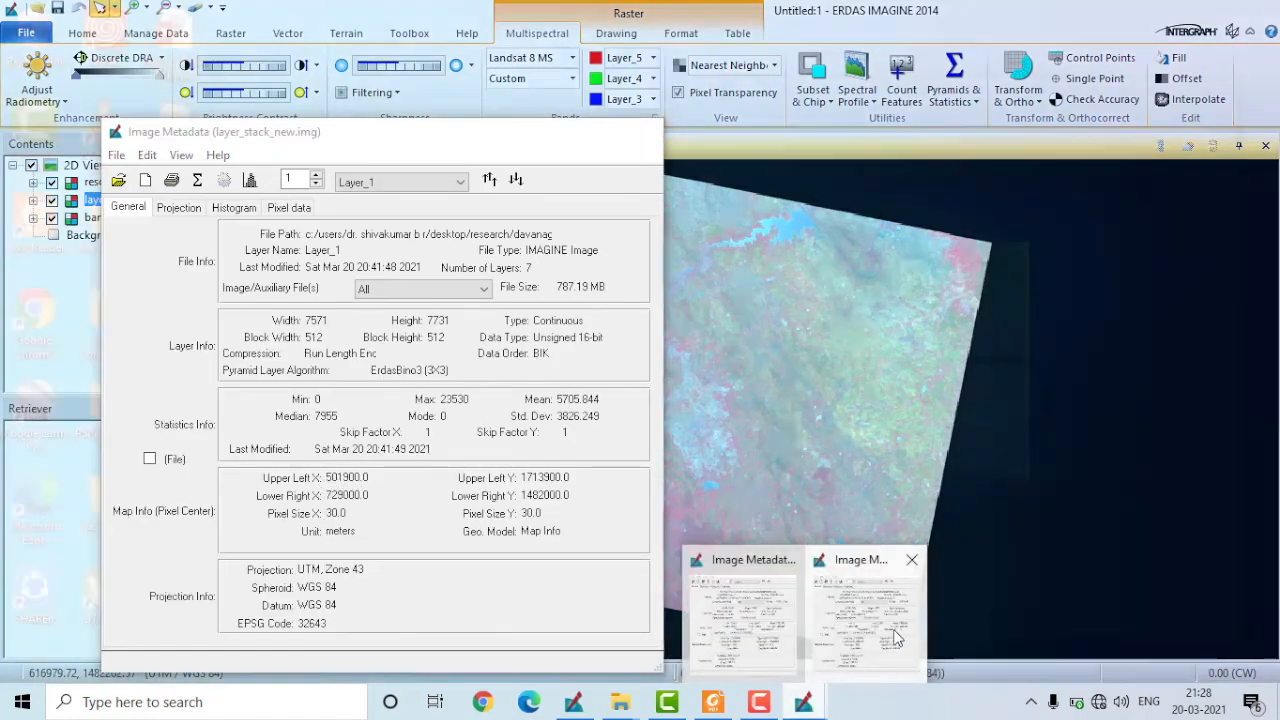
click(895, 663)
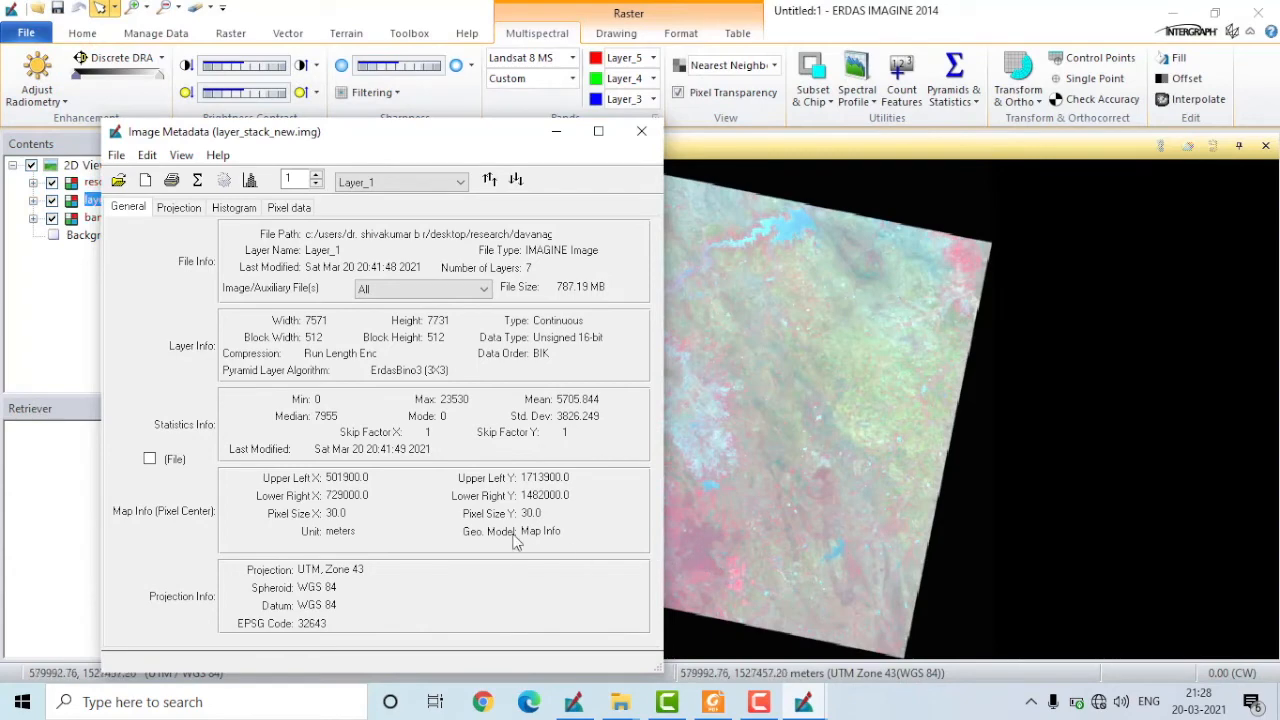
- Bring up the resolution_merge.img metadata beside the layer_stack_new.img metadata and compare their pixel sizes
click(805, 704)
click(917, 578)
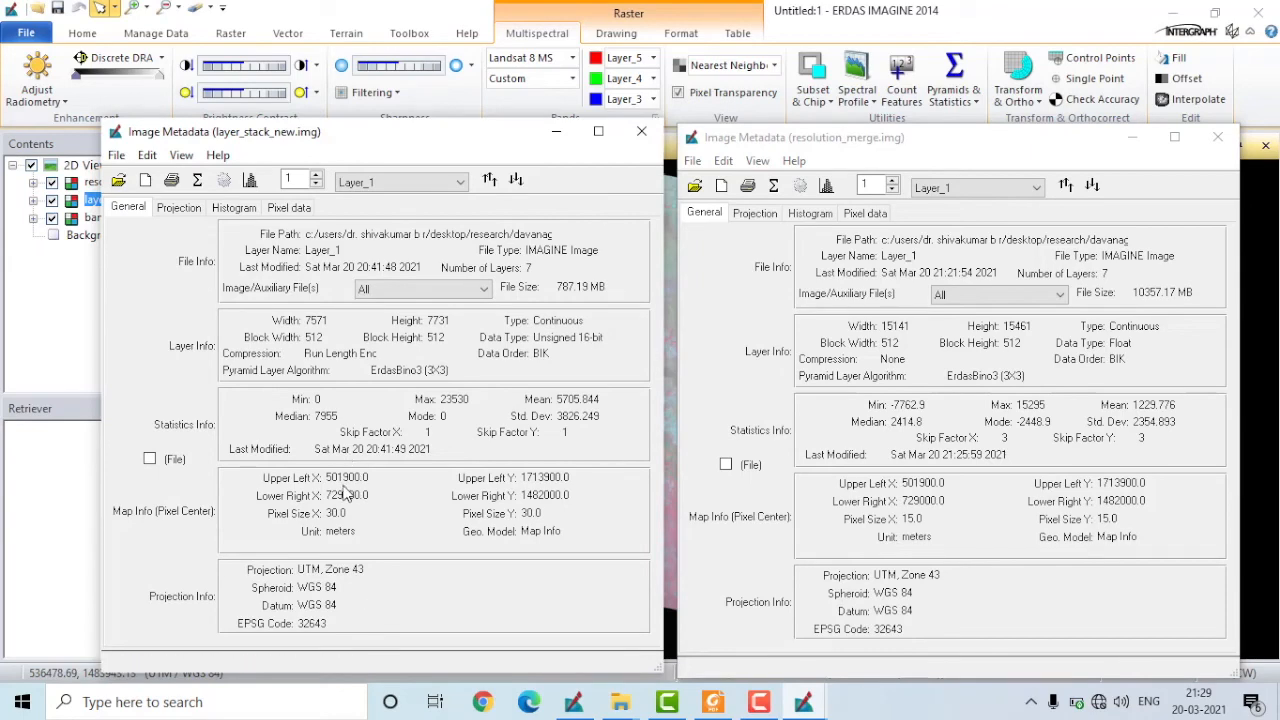
- Open the metadata of band 8.tif to examine its pixel size, and move the metadata window clear of the layer list
click(107, 220)
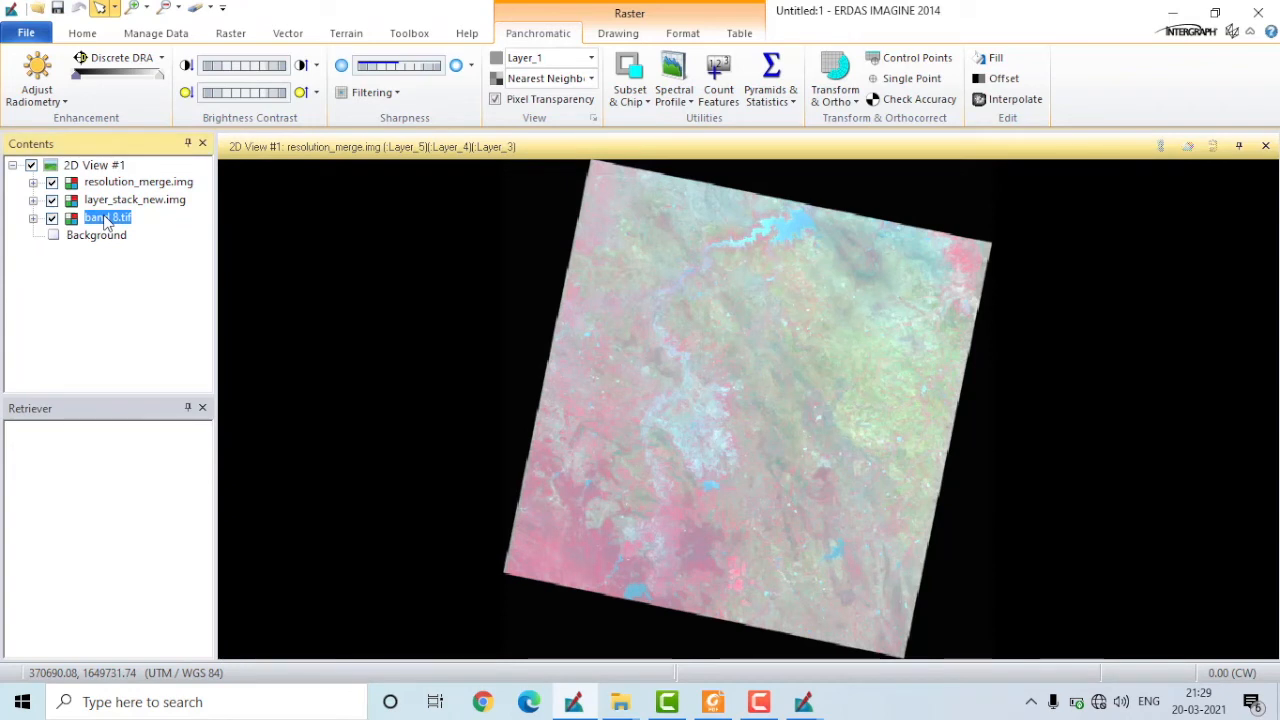
right_click(107, 220)
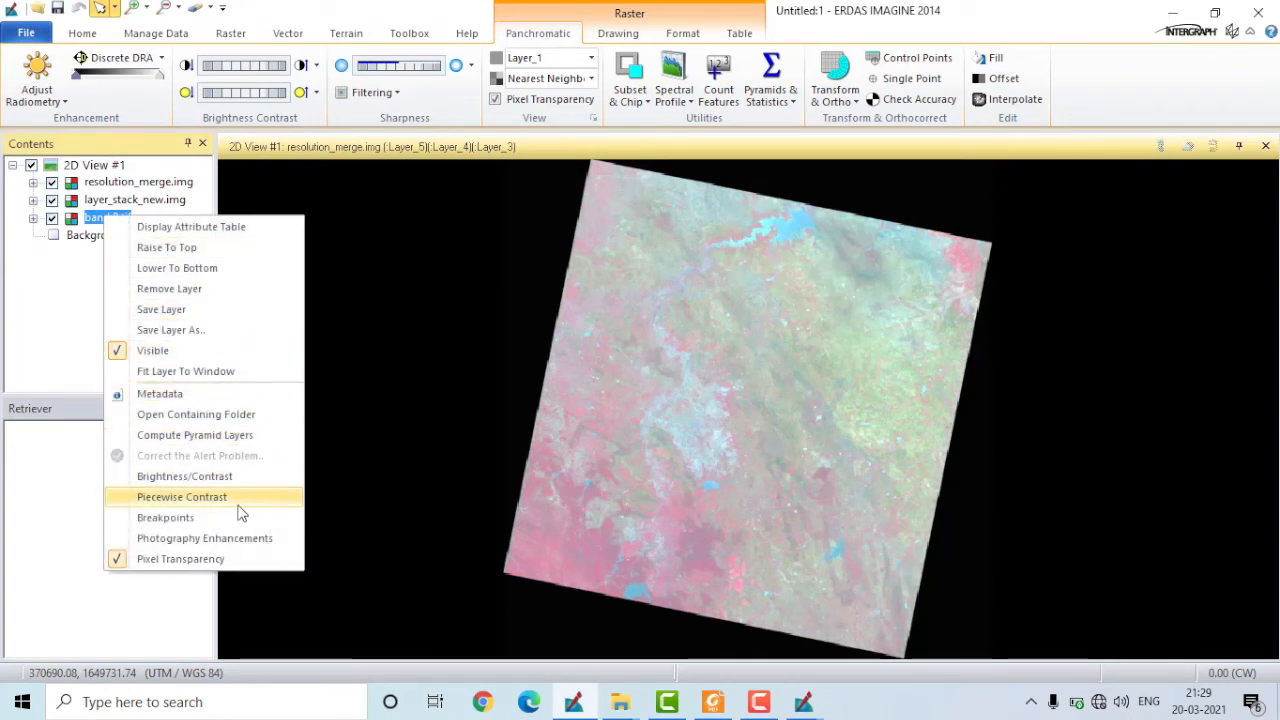
click(225, 394)
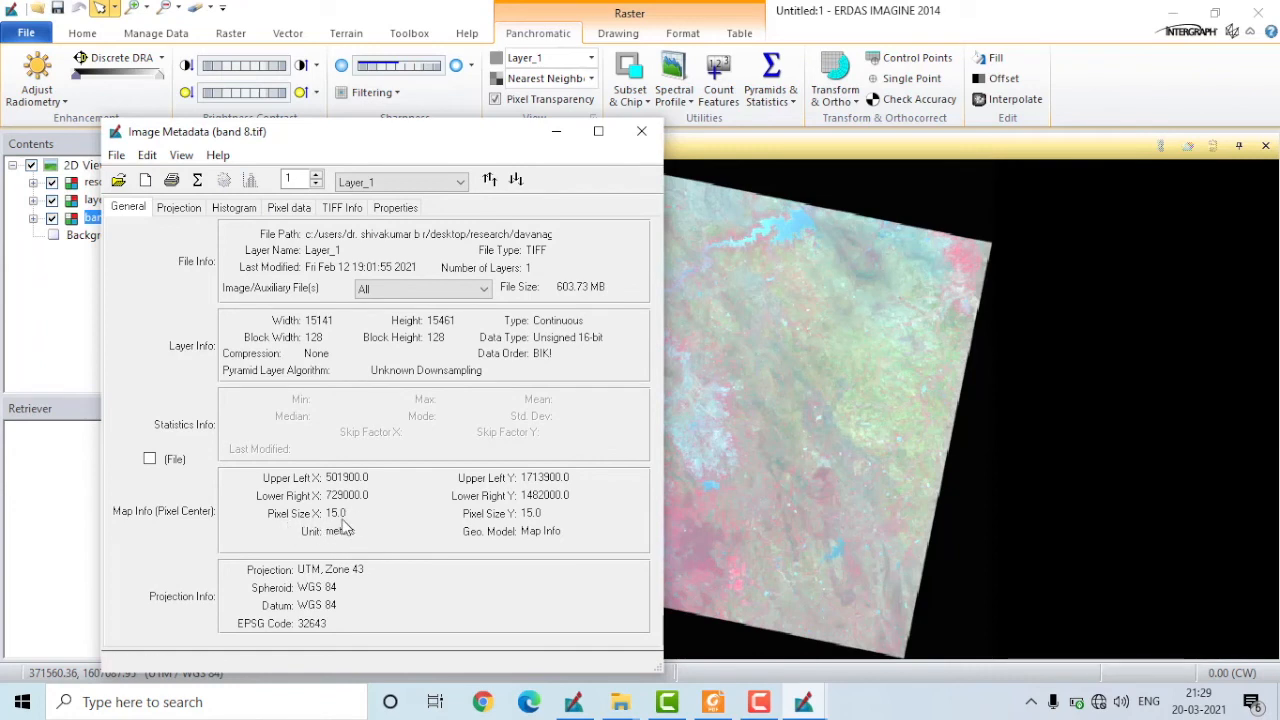
drag(395, 143, 515, 140)
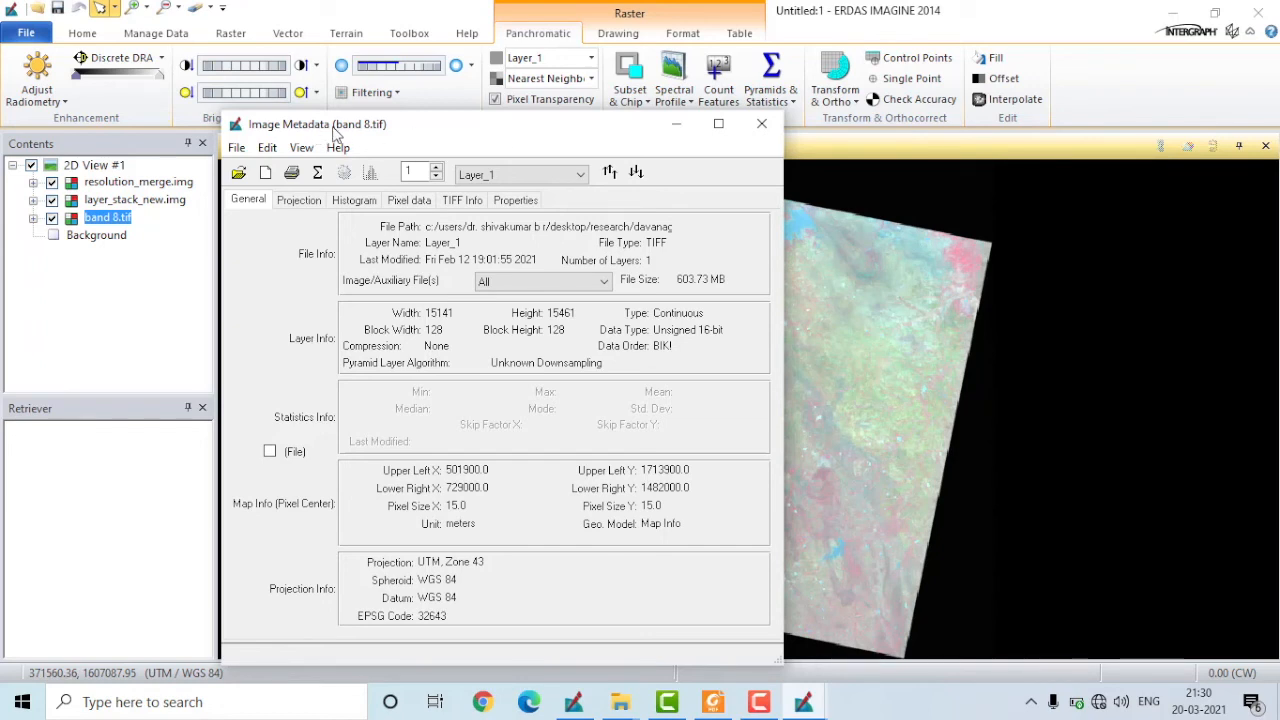
- Select the resolution_merge.img layer and bring its open metadata window back into view to check its pixel size against band 8
click(137, 190)
click(137, 184)
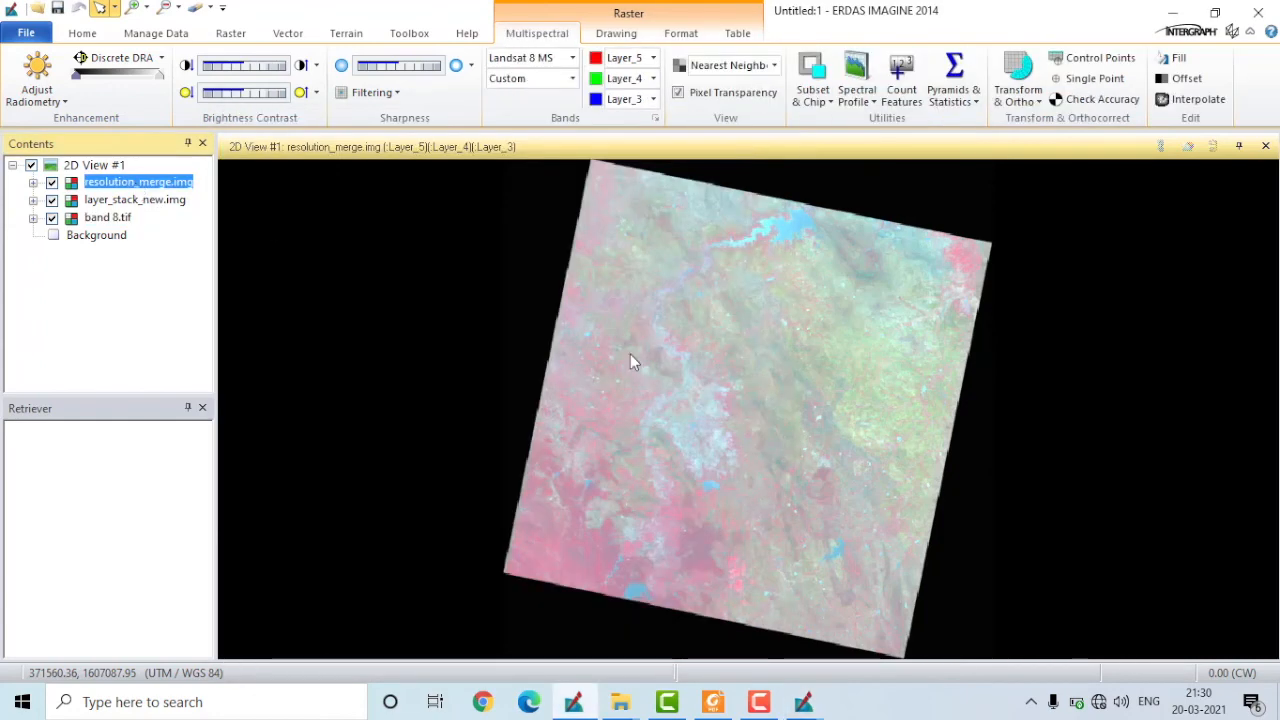
mouse_move(803, 702)
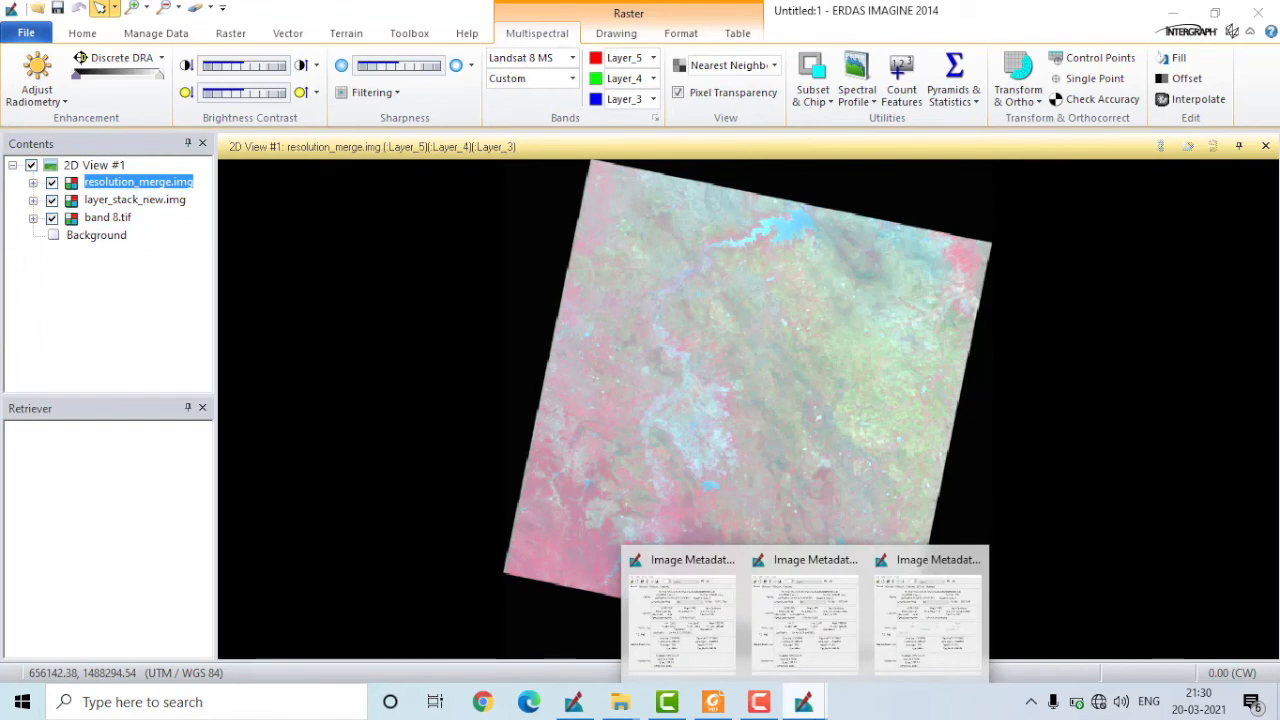
click(703, 588)
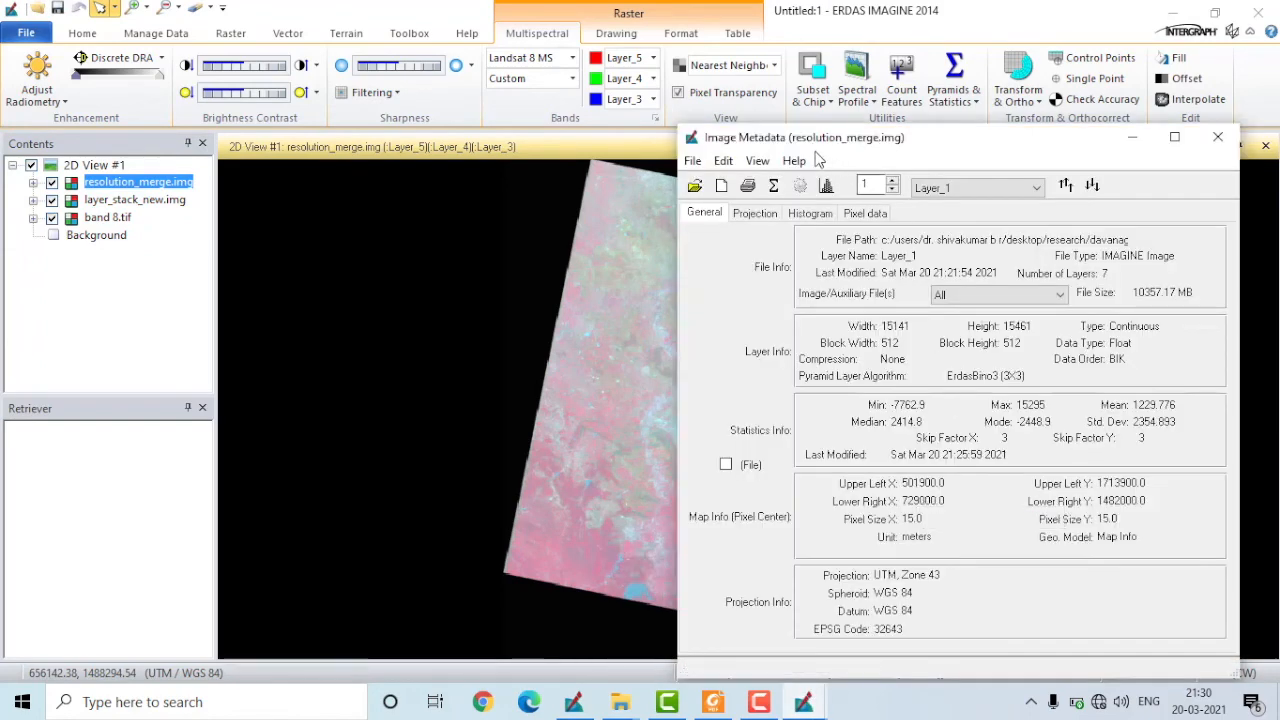